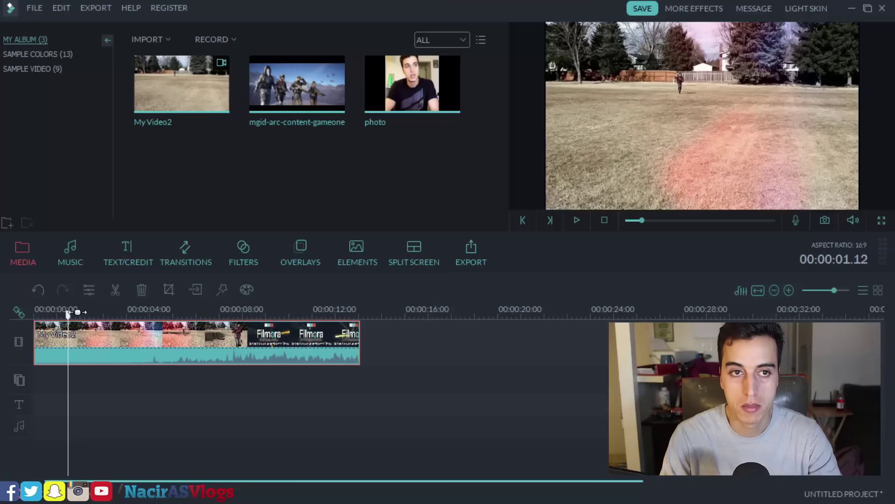
- Cut the section between 00:00:01.22 and 00:00:02.17 out of the My Video2 clip on the timeline
{"action": "left_click", "coordinate": [82, 310]}
{"action": "left_click", "coordinate": [90, 311]}
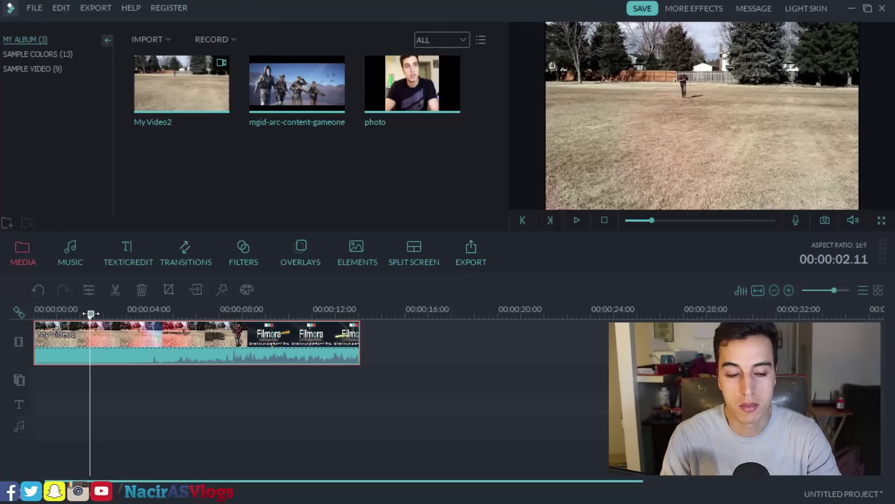
{"action": "left_click", "coordinate": [77, 311]}
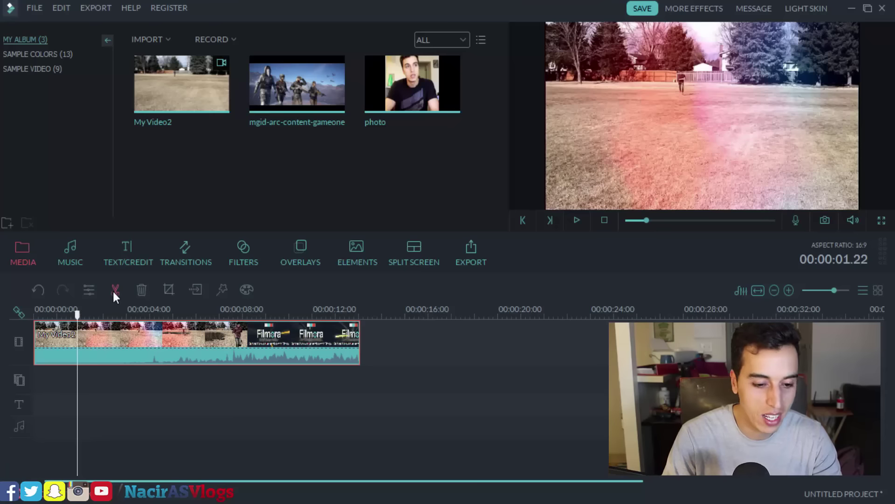
{"action": "left_click", "coordinate": [113, 289]}
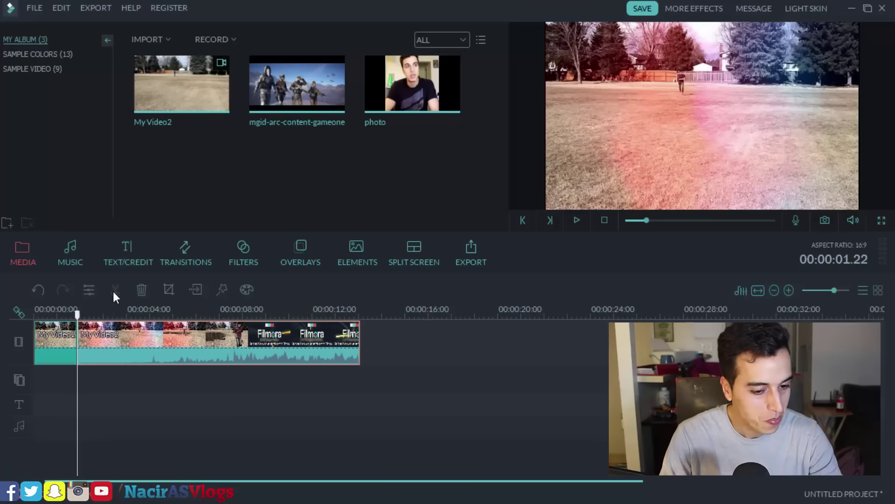
{"action": "left_click", "coordinate": [90, 316]}
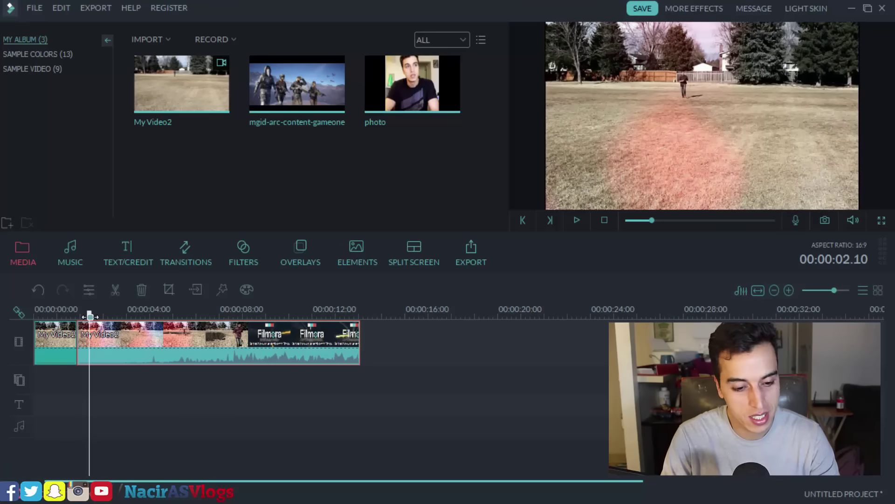
{"action": "left_click", "coordinate": [96, 316]}
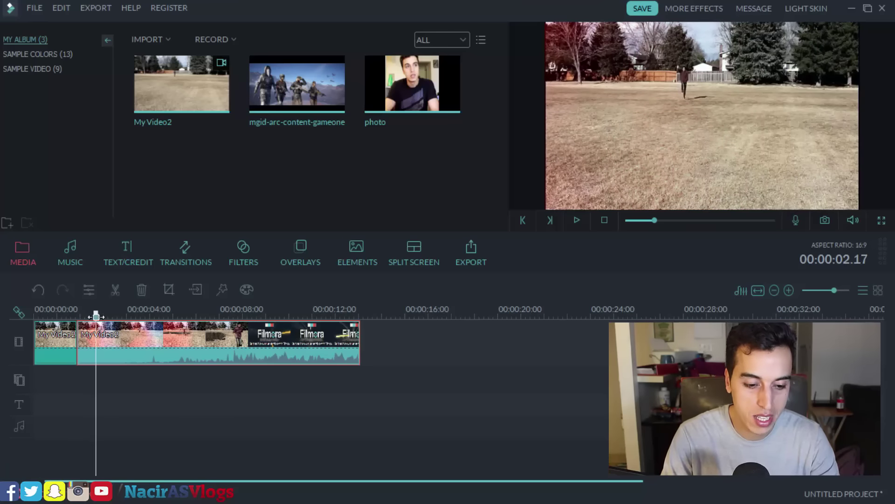
{"action": "left_click", "coordinate": [112, 294]}
{"action": "left_click", "coordinate": [87, 349]}
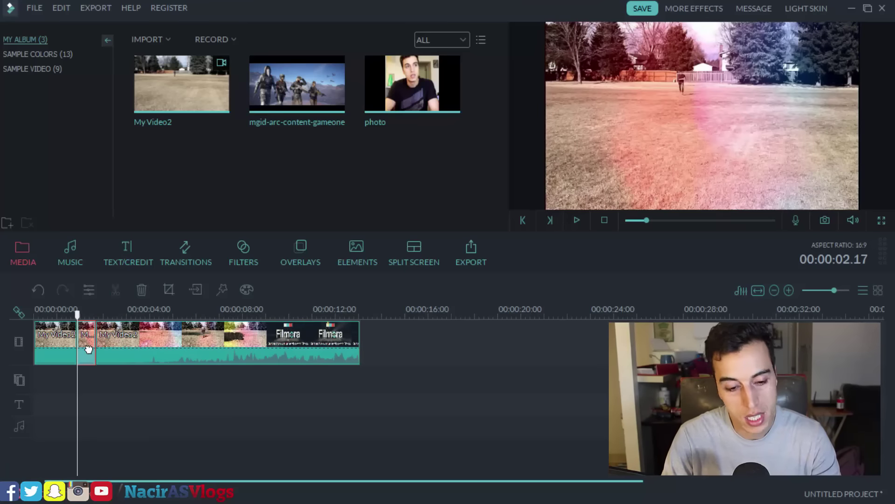
{"action": "key", "text": "Delete"}
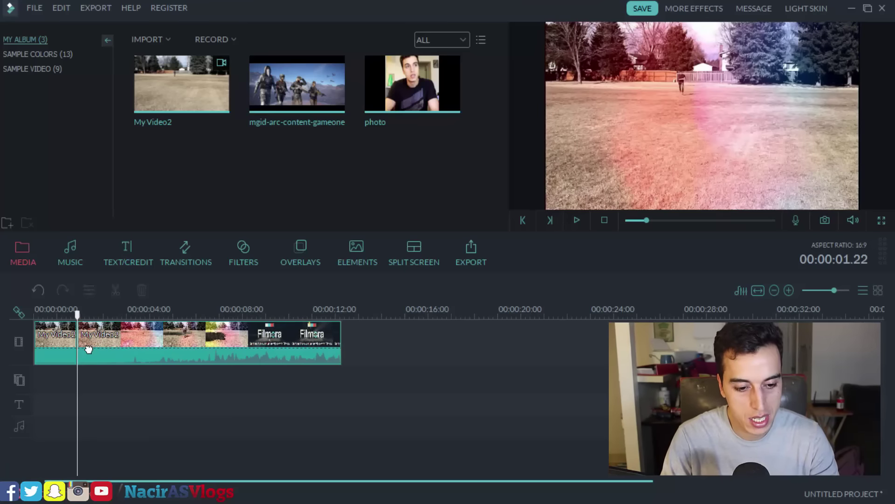
- Play through the second My Video2 clip, then split it at 00:00:06.18 and 00:00:07.13 and delete the piece between
{"action": "mouse_move", "coordinate": [94, 343]}
{"action": "left_mouse_down"}
{"action": "mouse_move", "coordinate": [84, 340]}
{"action": "mouse_move", "coordinate": [97, 340]}
{"action": "left_mouse_up"}
{"action": "key", "text": "space"}
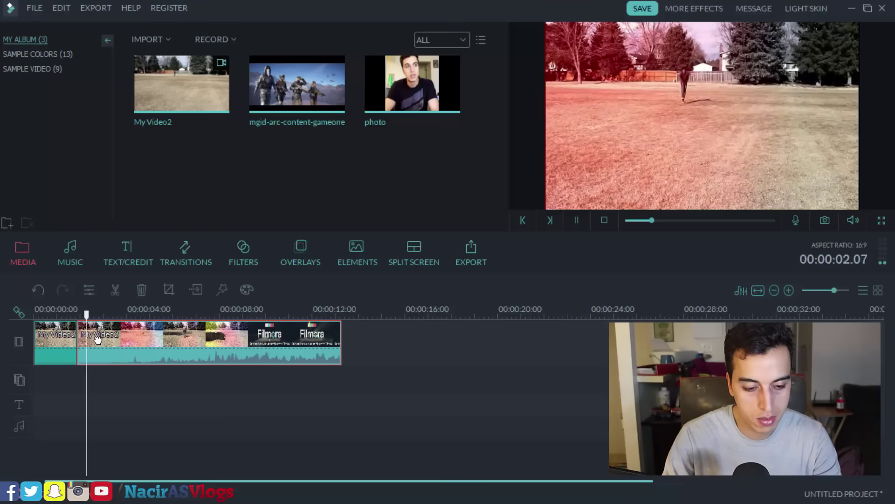
{"action": "key", "text": "space"}
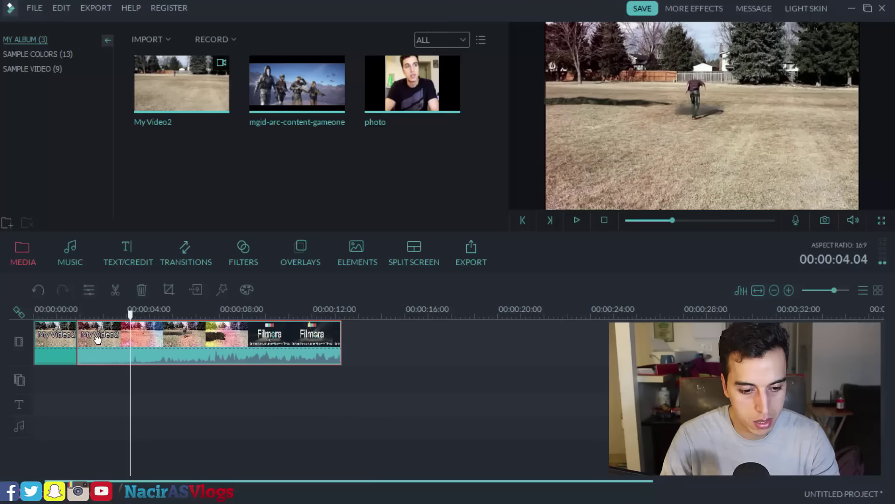
{"action": "key", "text": "space"}
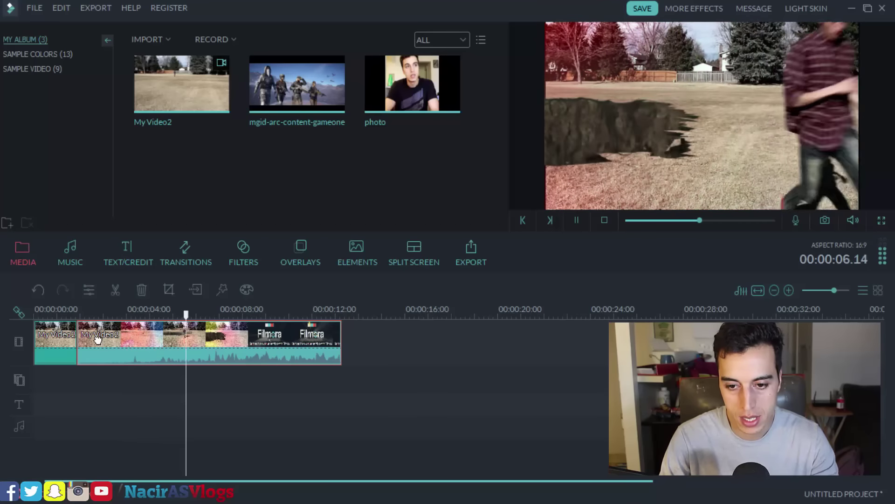
{"action": "key", "text": "space"}
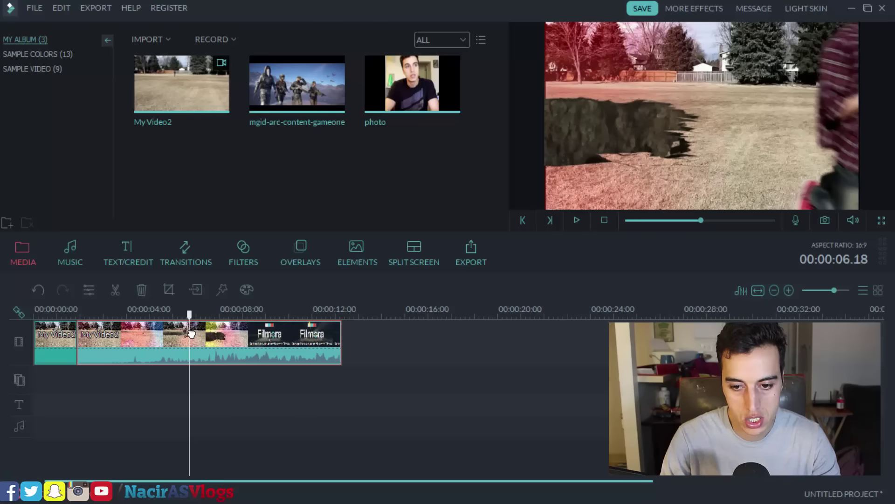
{"action": "left_click", "coordinate": [114, 289]}
{"action": "key", "text": "space"}
{"action": "key", "text": "space"}
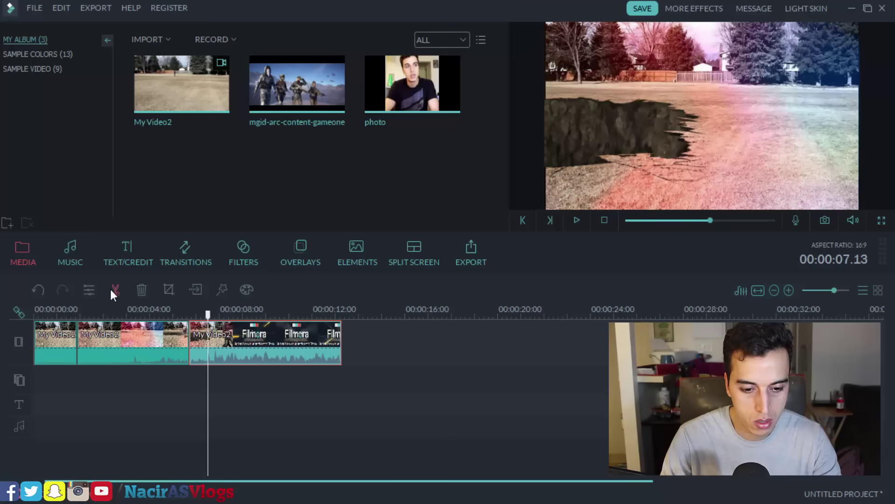
{"action": "left_click", "coordinate": [199, 347]}
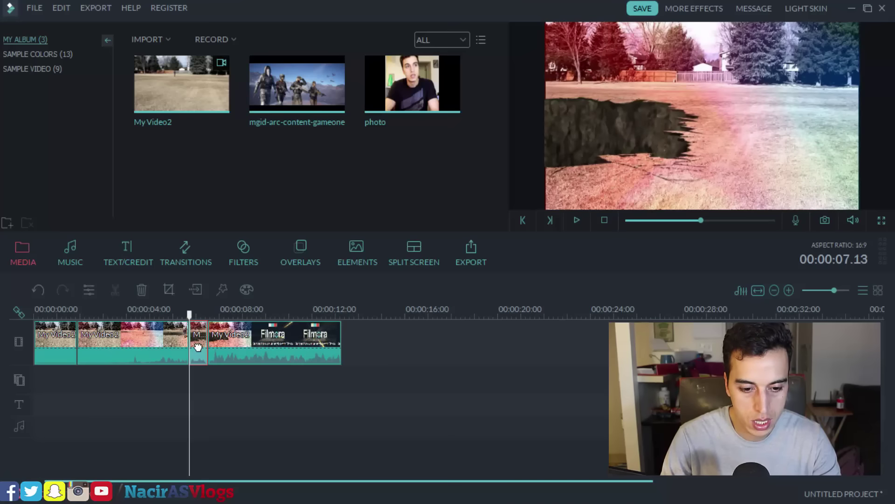
{"action": "key", "text": "Delete"}
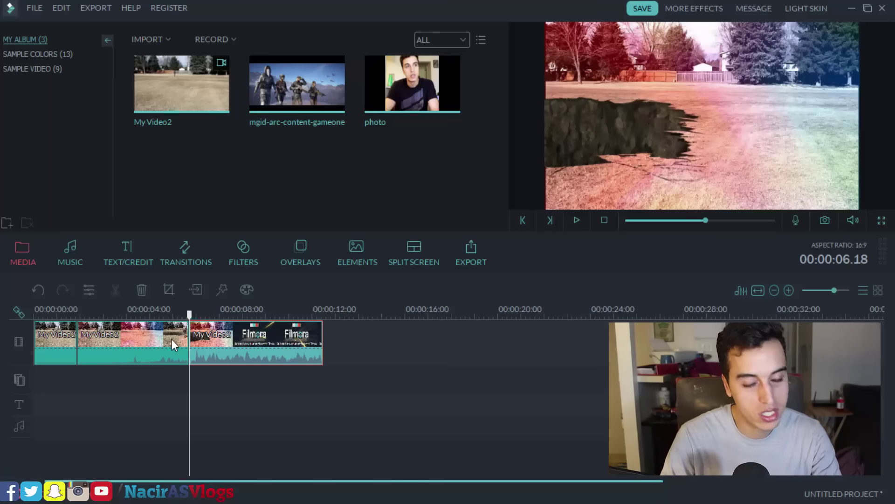
- Remove all remaining My Video2 clips from the timeline so it is empty
{"action": "left_click", "coordinate": [140, 339]}
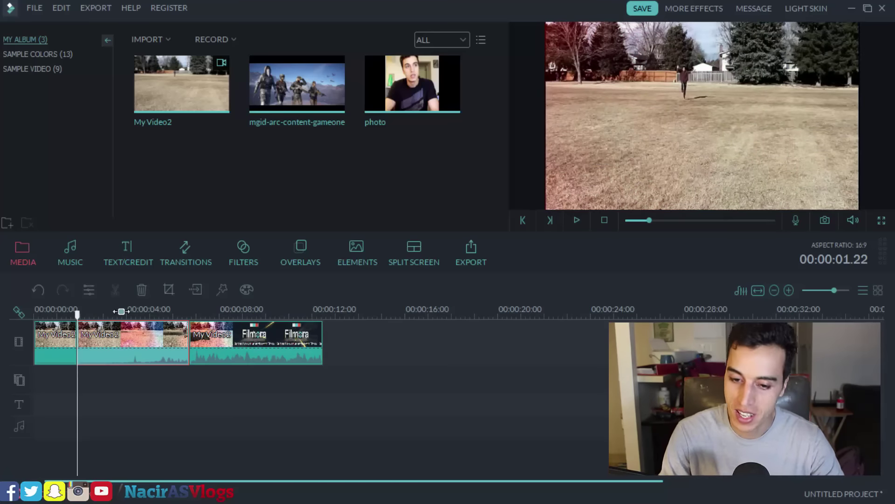
{"action": "left_click", "coordinate": [121, 311]}
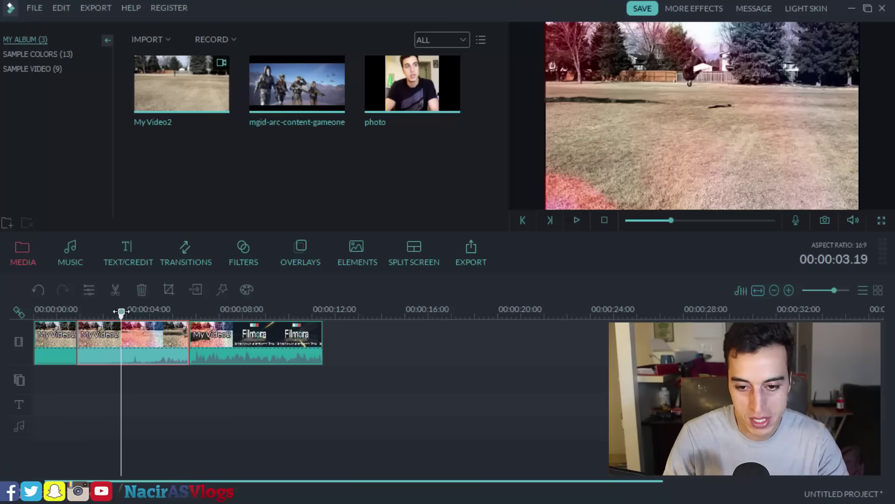
{"action": "left_click", "coordinate": [169, 308]}
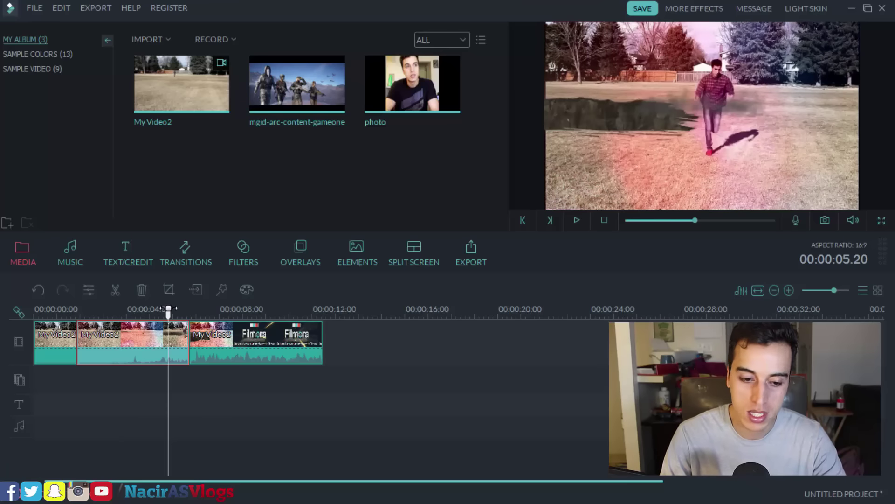
{"action": "key", "text": "Delete"}
{"action": "left_click", "coordinate": [149, 344]}
{"action": "key", "text": "Delete"}
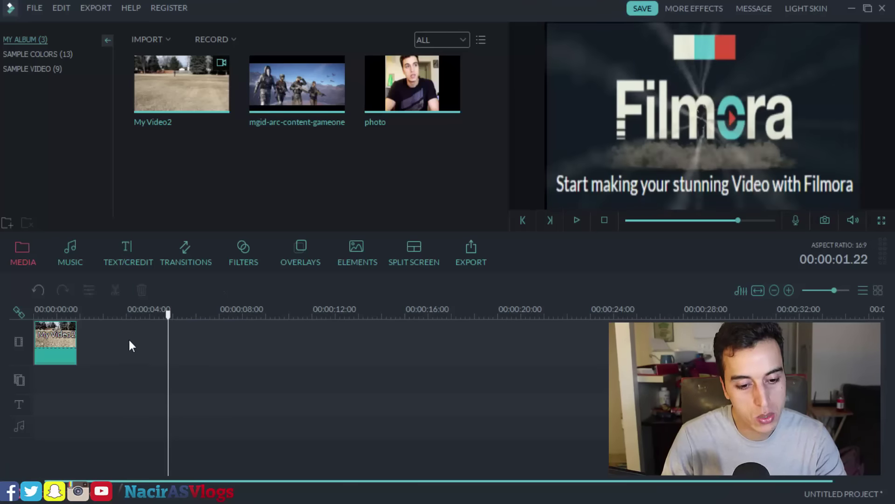
{"action": "left_click", "coordinate": [63, 342]}
{"action": "key", "text": "Delete"}
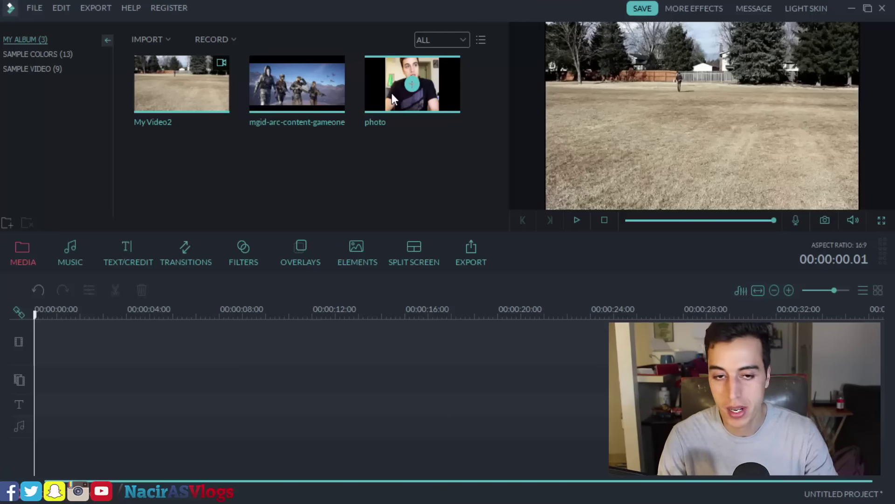
- Add the mgid-arc-content-gameone image at the start of the empty video track and play it briefly
{"action": "left_click_drag", "start_coordinate": [297, 84], "coordinate": [51, 354]}
{"action": "key", "text": "space"}
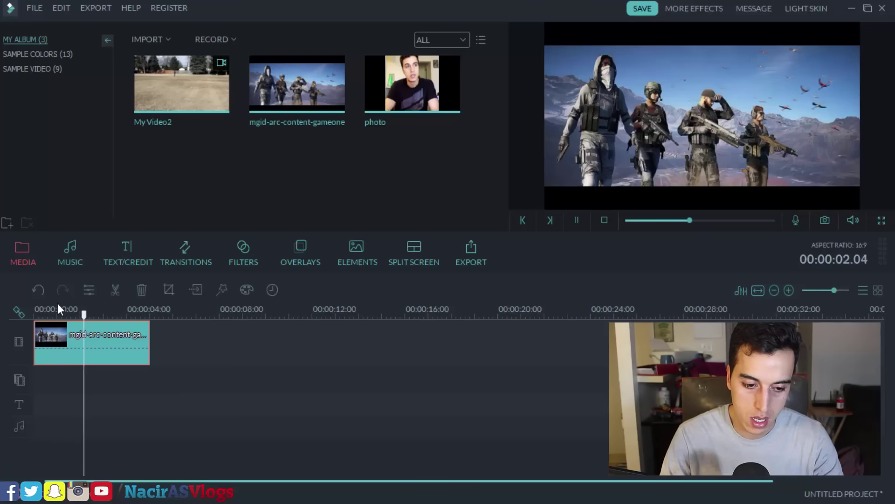
{"action": "key", "text": "space"}
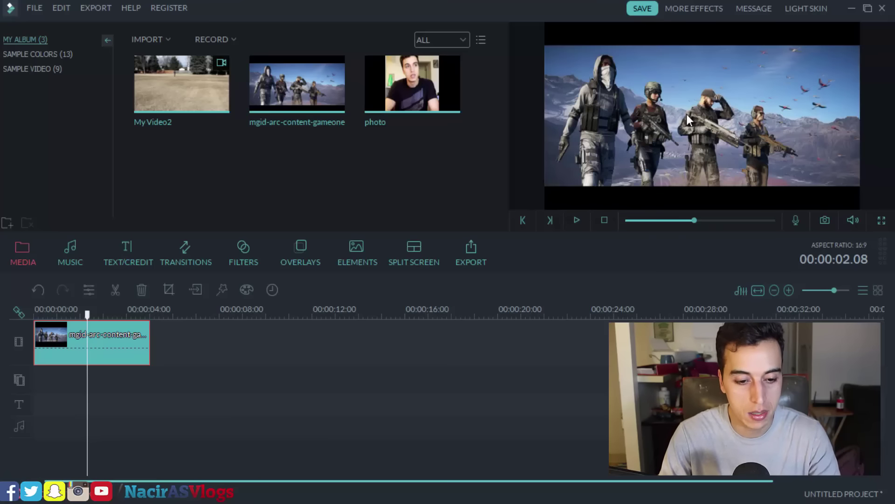
- Open Pan & Zoom for the image clip and frame the End area on the hooded soldier, about 279 × 165
{"action": "left_click", "coordinate": [169, 290]}
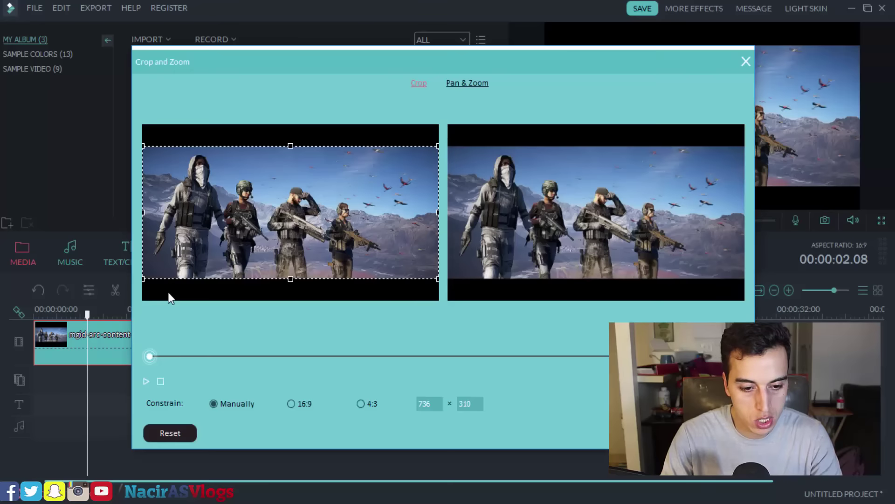
{"action": "left_click", "coordinate": [463, 84]}
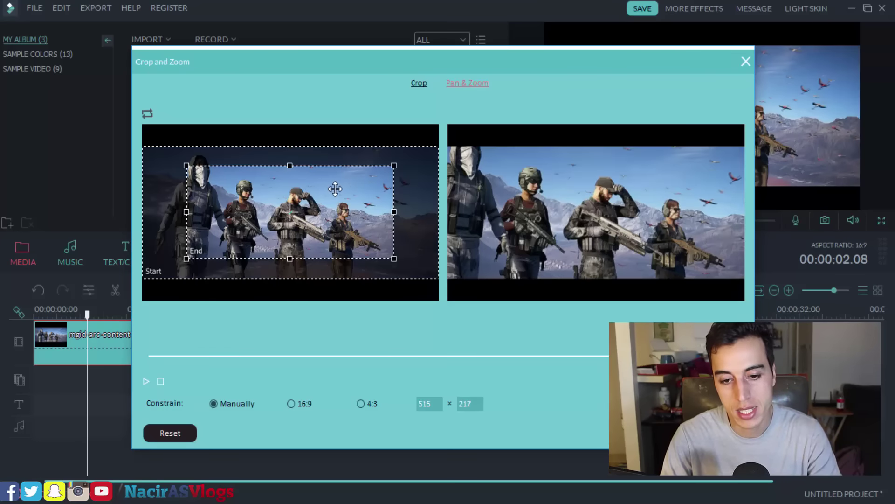
{"action": "left_click_drag", "start_coordinate": [350, 187], "coordinate": [295, 170]}
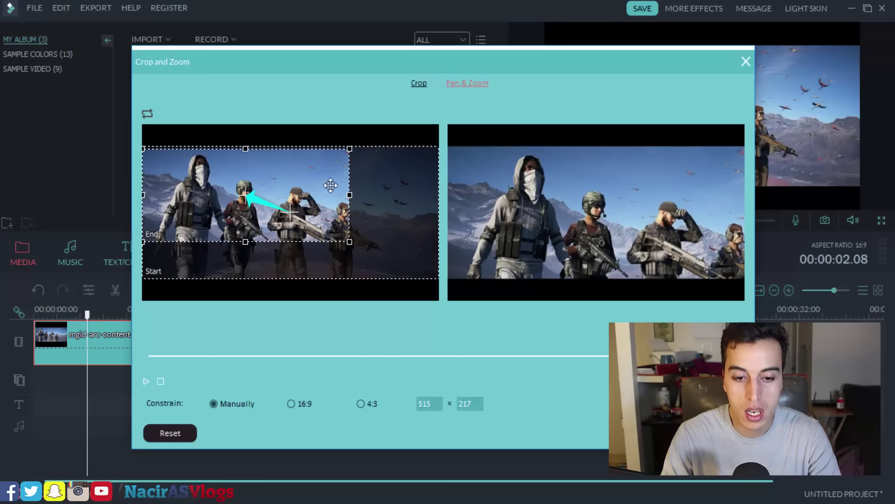
{"action": "left_click_drag", "start_coordinate": [350, 241], "coordinate": [255, 219]}
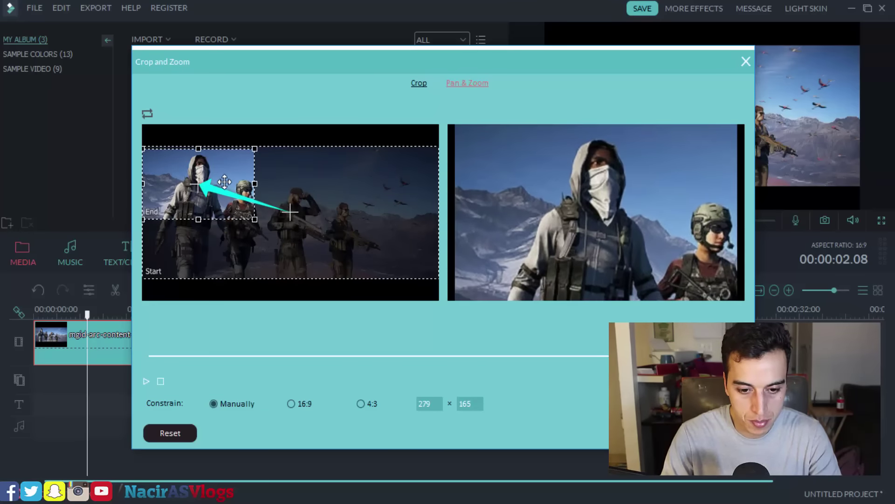
- Frame the Start area on the rightmost soldier, about 324 wide, constrain the frames to 16:9, and apply the pan and zoom
{"action": "left_click", "coordinate": [349, 189]}
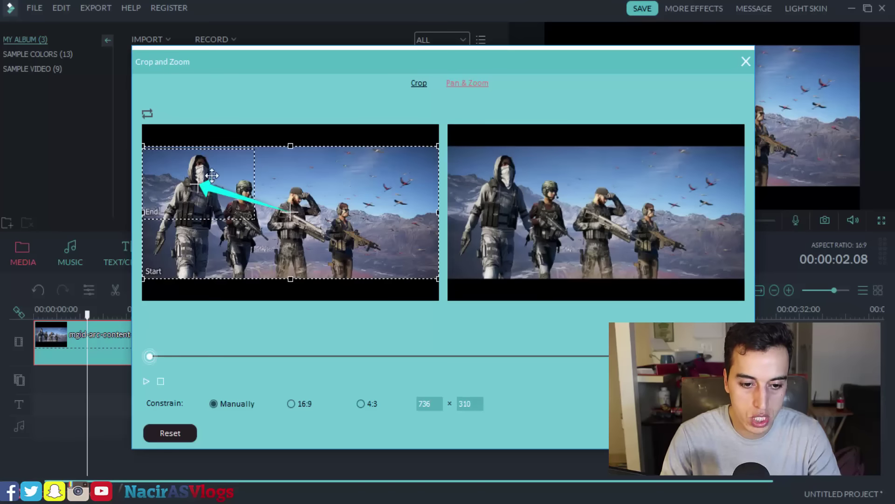
{"action": "left_click_drag", "start_coordinate": [149, 149], "coordinate": [343, 213]}
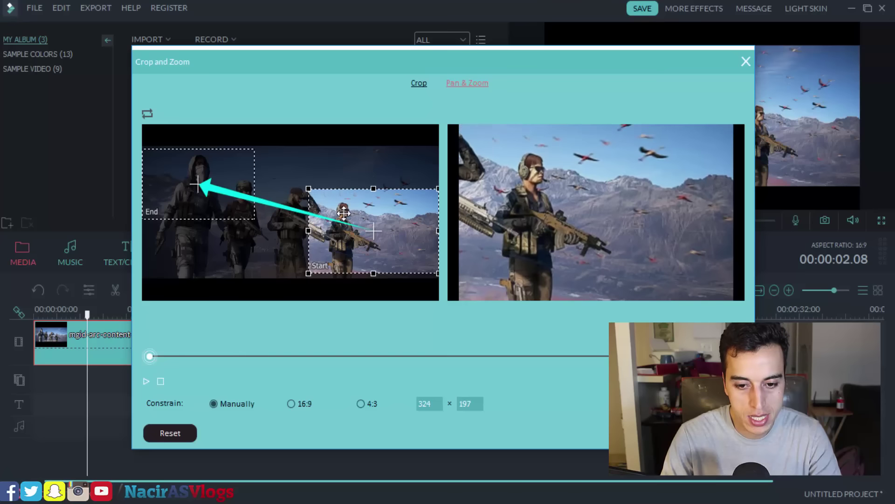
{"action": "left_click", "coordinate": [291, 403]}
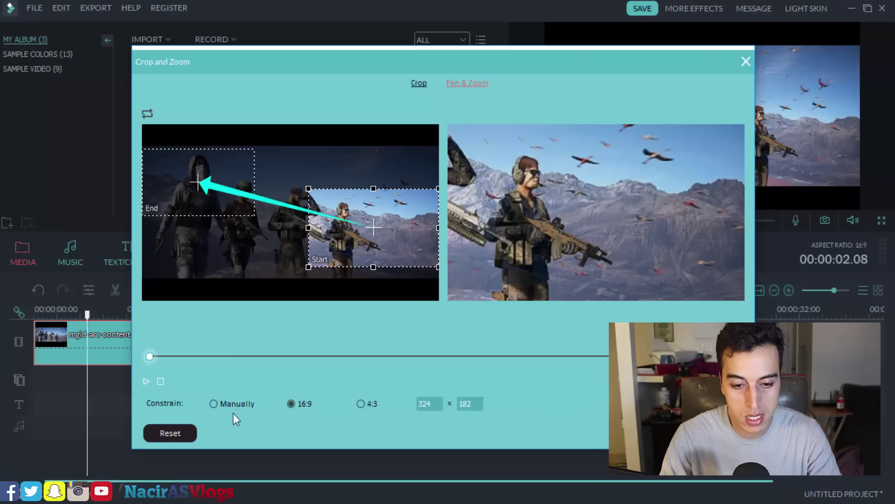
{"action": "left_click", "coordinate": [145, 382]}
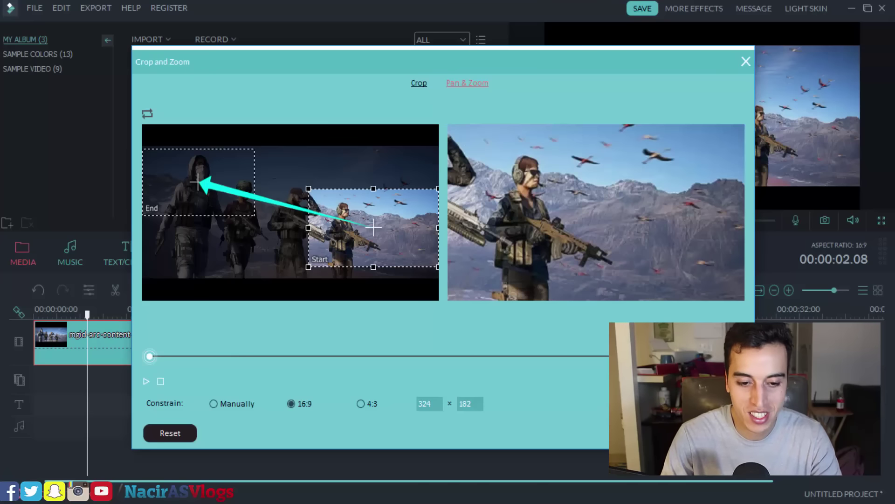
{"action": "key", "text": "Return"}
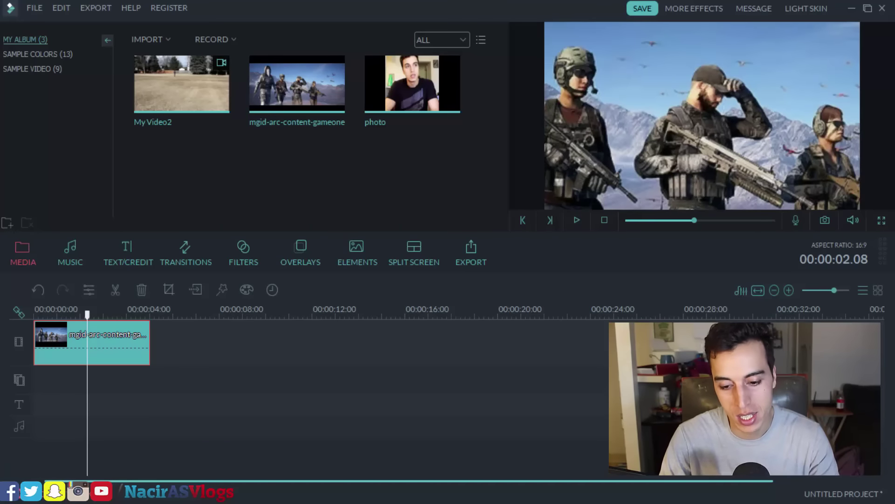
- Play the image clip from its beginning to review the pan and zoom movement
{"action": "left_click", "coordinate": [41, 309]}
{"action": "key", "text": "space"}
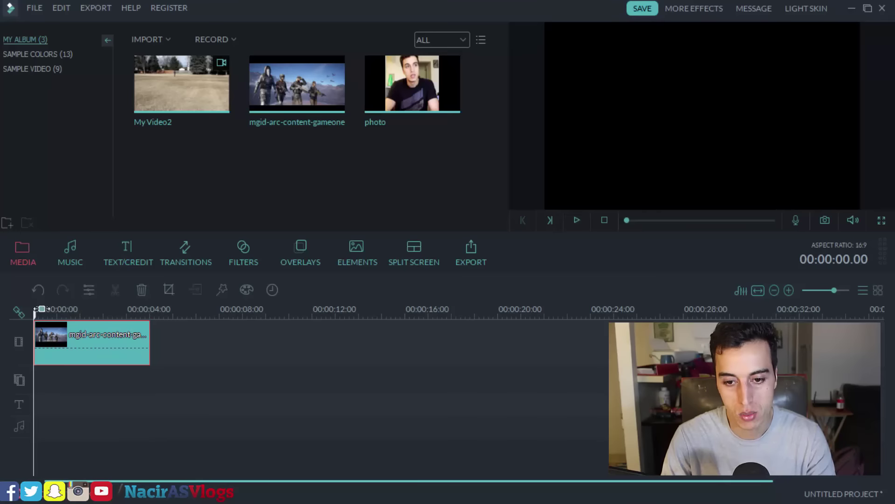
{"action": "key", "text": "space"}
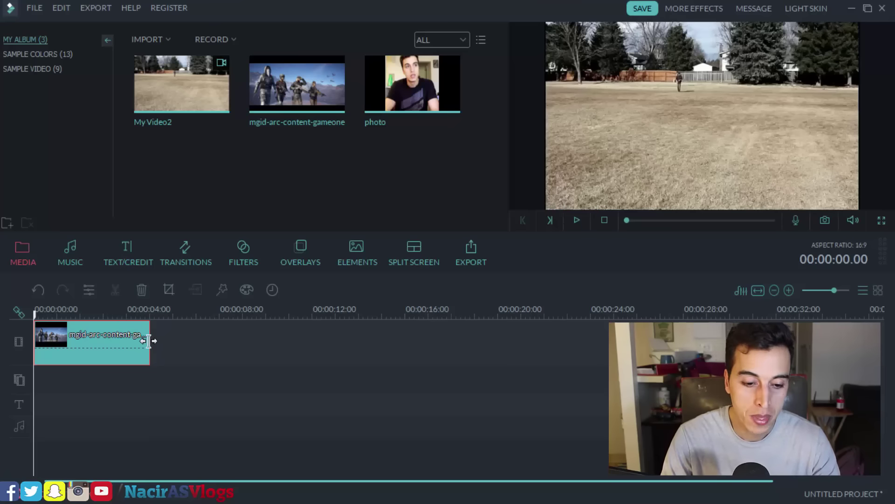
- Shorten the image clip to about 00:00:01.20 and play it to check the faster pan and zoom
{"action": "left_click_drag", "start_coordinate": [148, 341], "coordinate": [75, 341]}
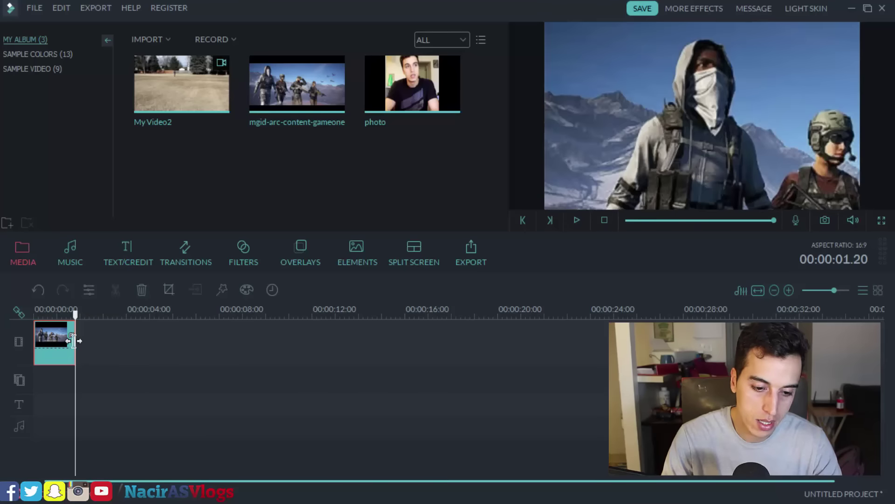
{"action": "key", "text": "space"}
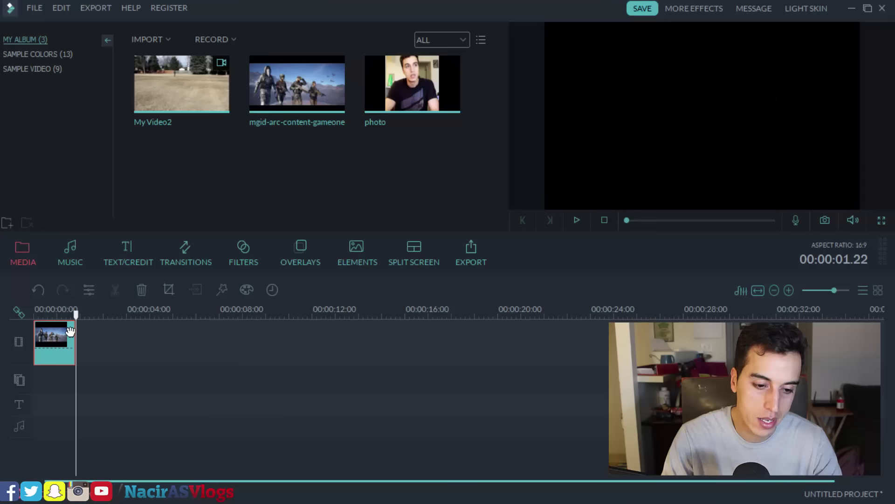
{"action": "key", "text": "Home"}
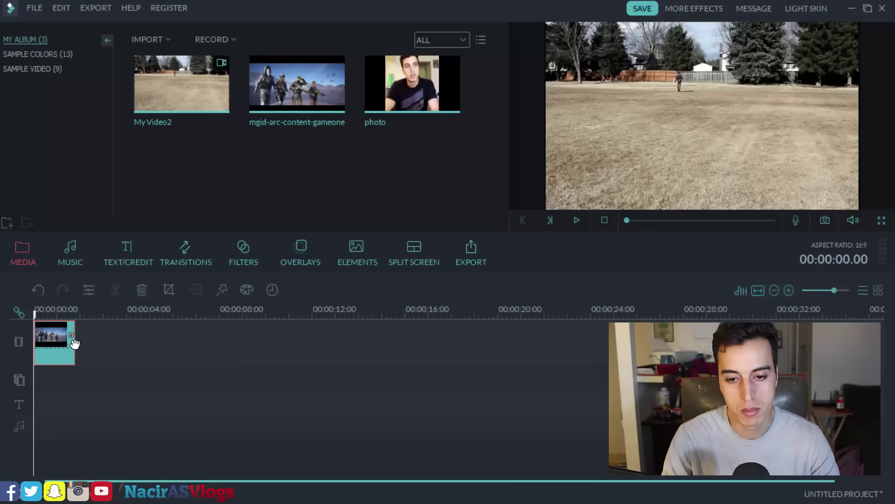
- Extend the image clip to 00:00:10.00 and play it to check the slower pan and zoom
{"action": "double_click", "coordinate": [74, 343]}
{"action": "left_click_drag", "start_coordinate": [73, 340], "coordinate": [266, 339]}
{"action": "left_click", "coordinate": [466, 261]}
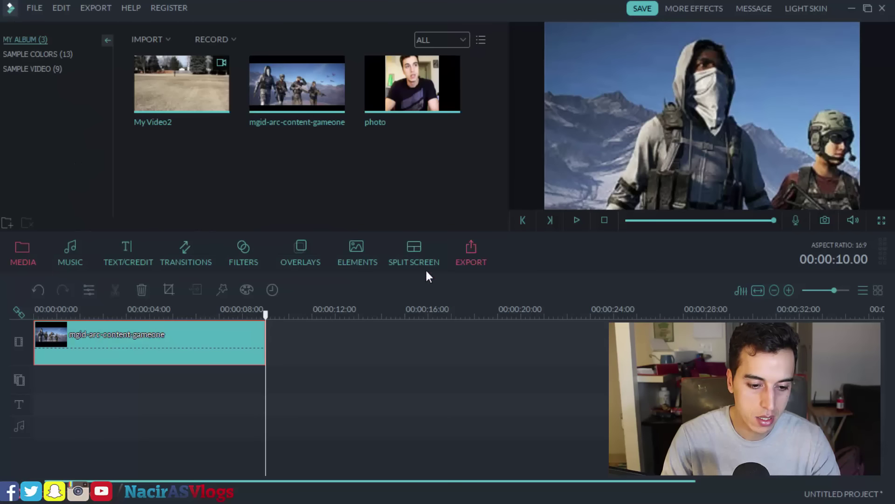
{"action": "left_click", "coordinate": [122, 309]}
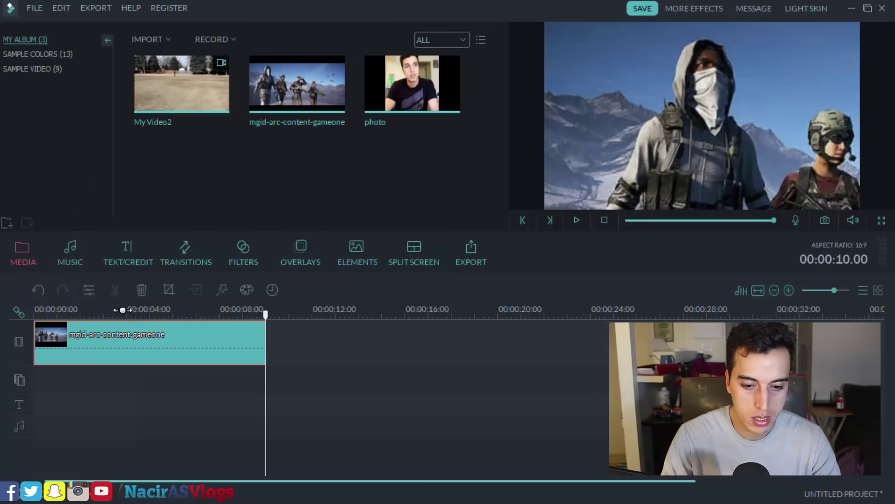
{"action": "key", "text": "space"}
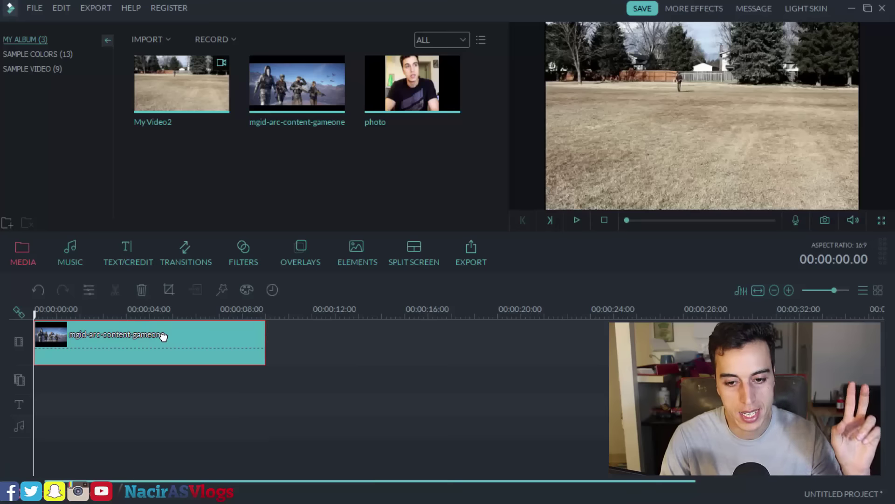
- Delete the image clip from the timeline and place My Video2 at the start of the video track
{"action": "key", "text": "Delete"}
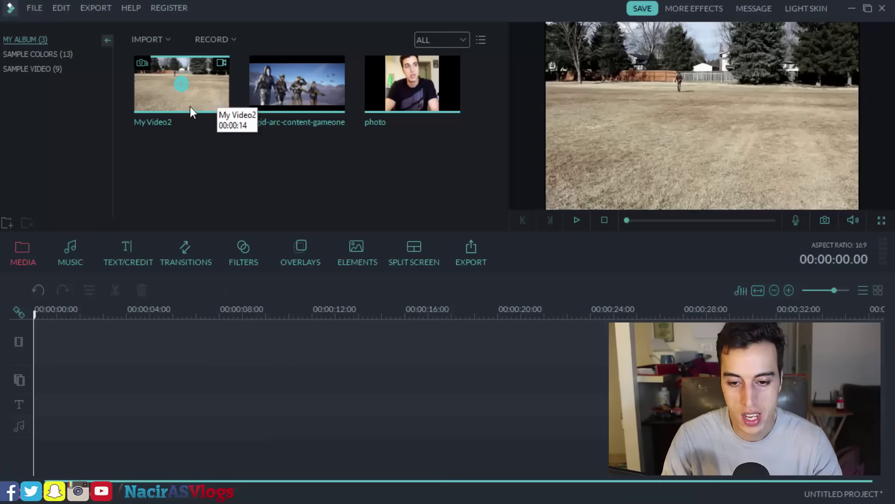
{"action": "left_click_drag", "start_coordinate": [226, 89], "coordinate": [74, 331]}
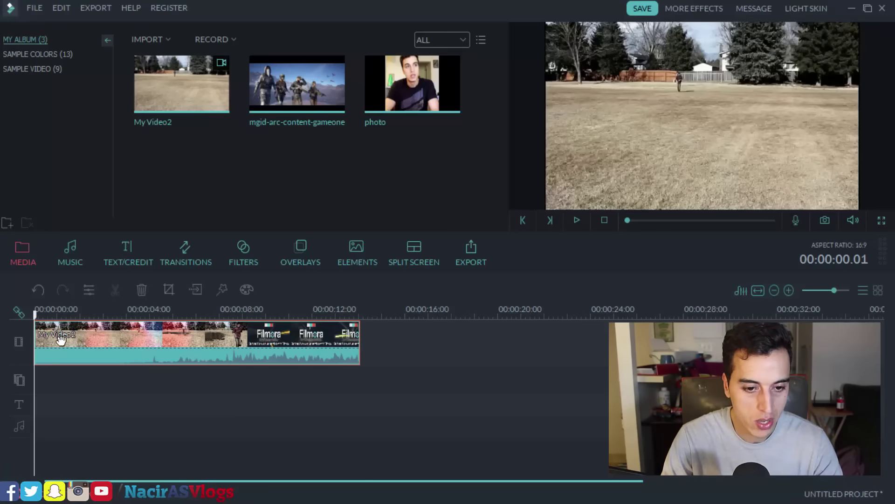
{"action": "left_click_drag", "start_coordinate": [35, 311], "coordinate": [40, 311]}
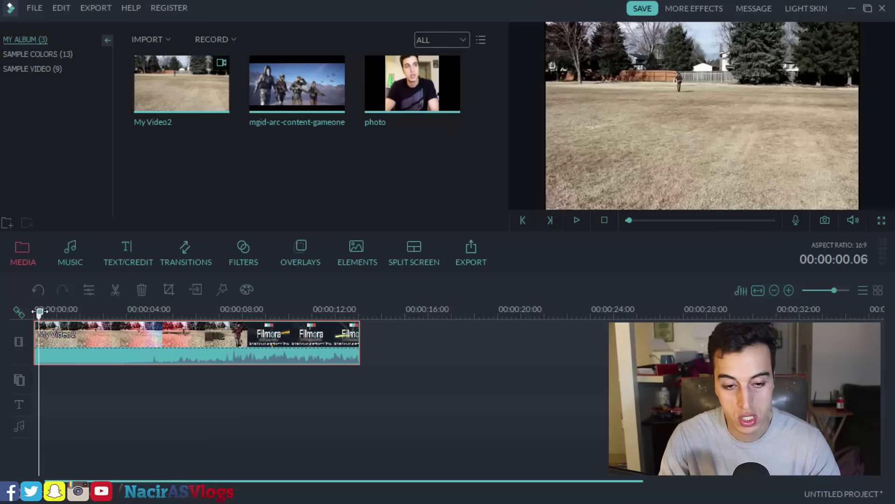
- Place the photo on the overlay track under the start of My Video2 and extend it to the video's end
{"action": "mouse_move", "coordinate": [398, 113]}
{"action": "left_click_drag", "start_coordinate": [424, 97], "coordinate": [47, 378]}
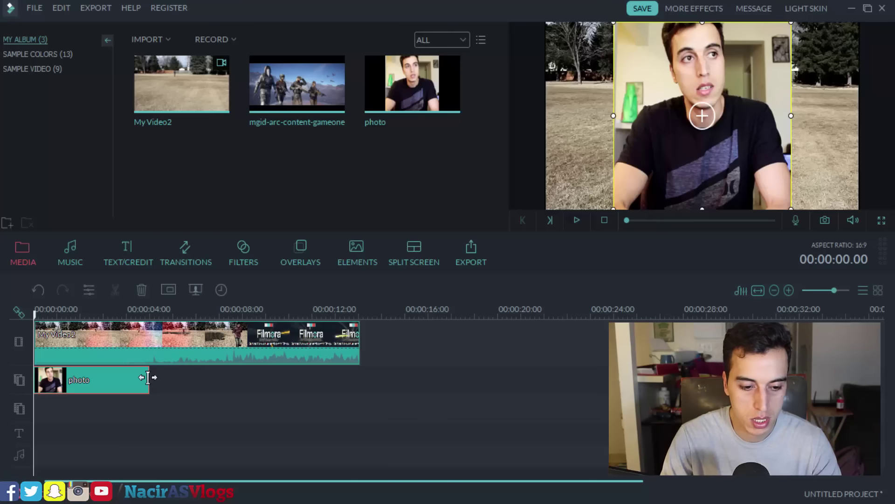
{"action": "left_click_drag", "start_coordinate": [148, 377], "coordinate": [357, 383]}
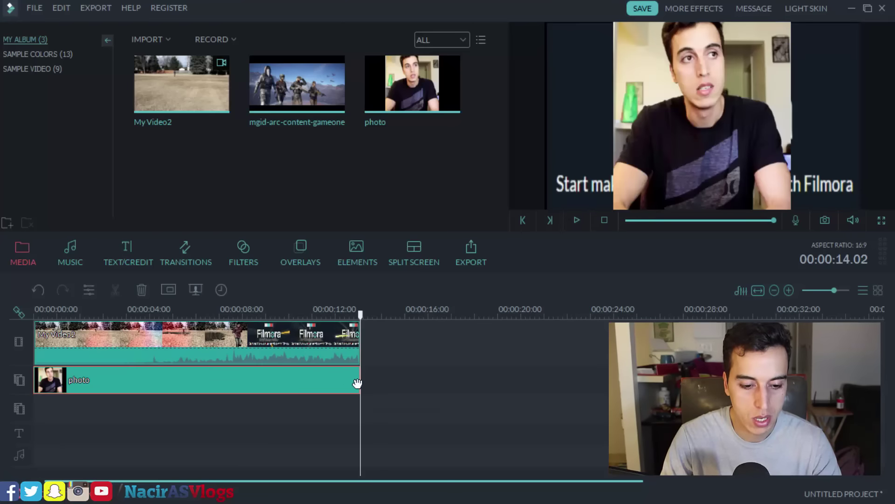
{"action": "left_click", "coordinate": [69, 311]}
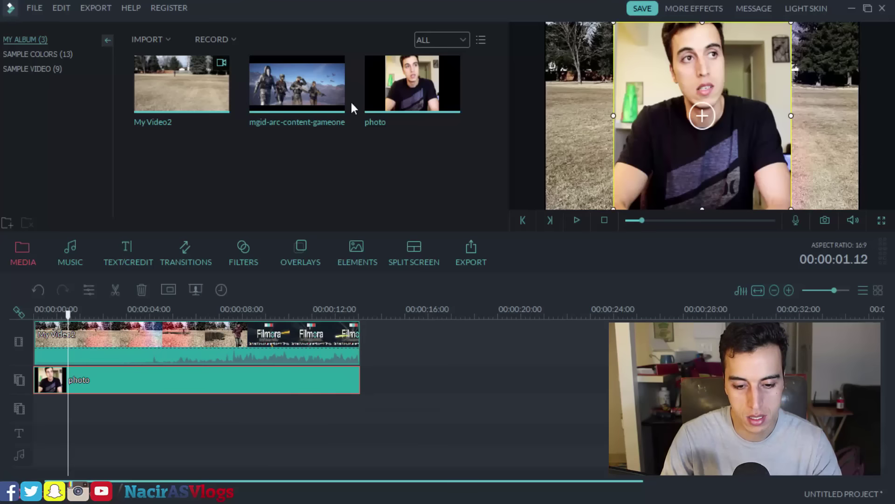
- Shrink the photo overlay to a small thumbnail and place it in the upper-left corner of the video frame
{"action": "left_click", "coordinate": [149, 337]}
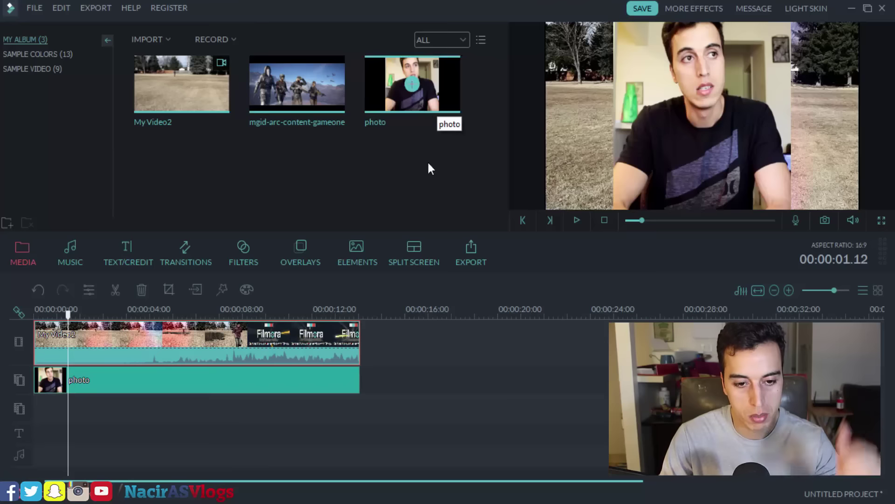
{"action": "left_click", "coordinate": [134, 383]}
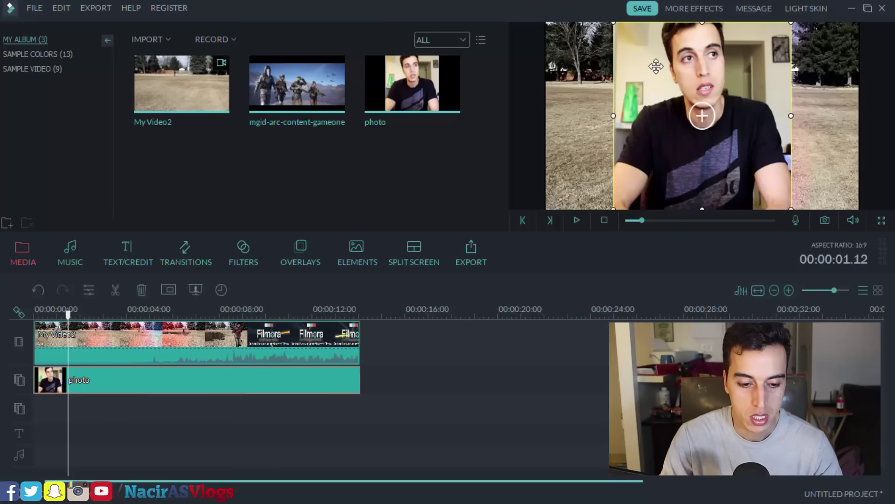
{"action": "left_click_drag", "start_coordinate": [612, 22], "coordinate": [761, 176]}
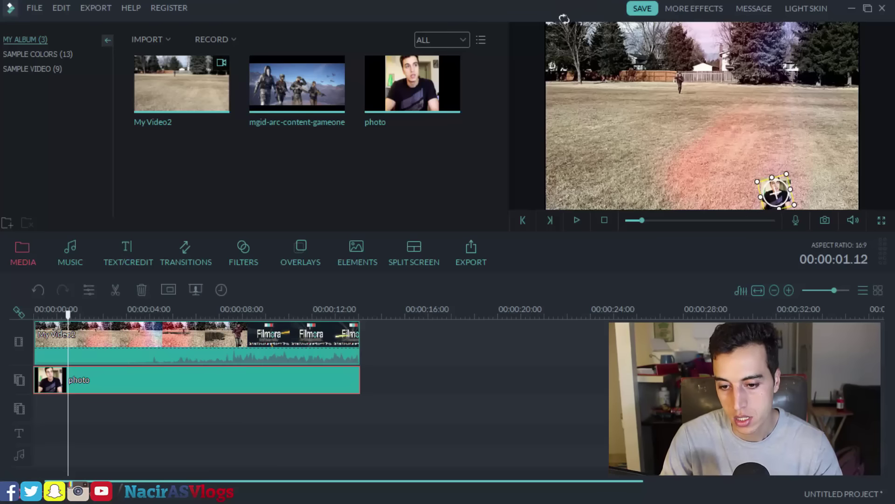
{"action": "left_click_drag", "start_coordinate": [765, 156], "coordinate": [563, 42]}
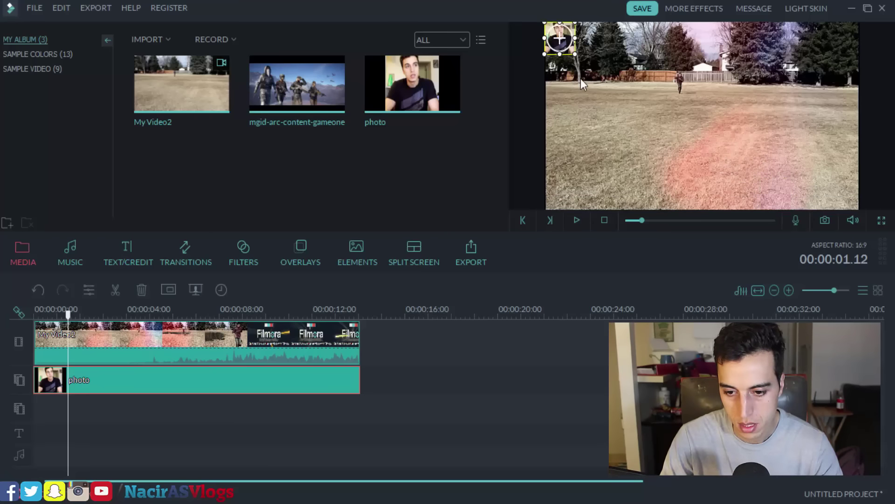
- Try the photo thumbnail in the video frame's other corners and return it to the upper-left corner
{"action": "left_click_drag", "start_coordinate": [565, 43], "coordinate": [846, 41]}
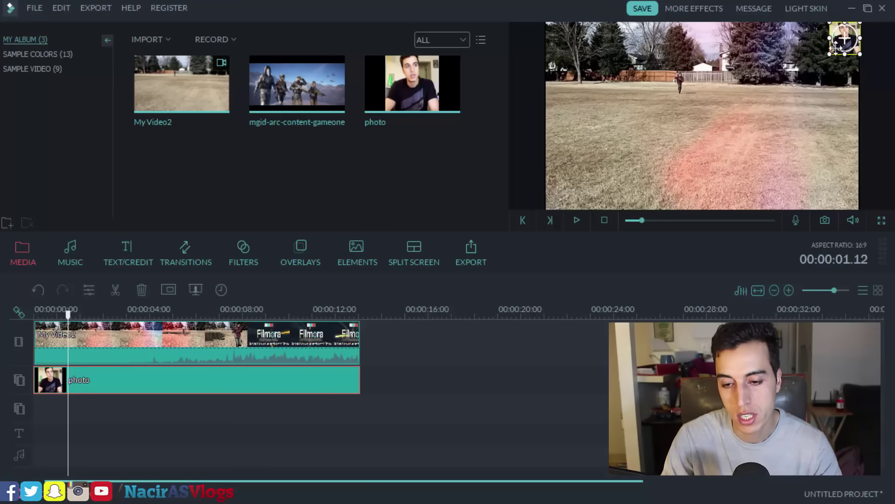
{"action": "left_click_drag", "start_coordinate": [836, 47], "coordinate": [840, 196]}
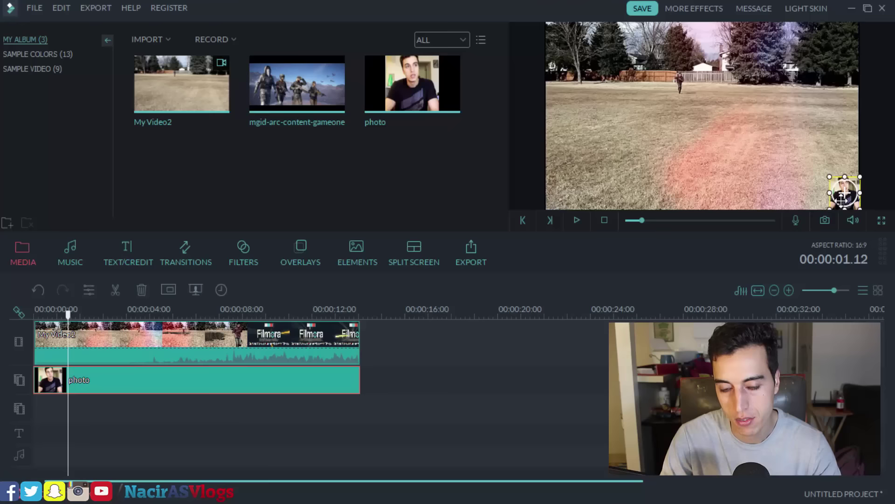
{"action": "left_click_drag", "start_coordinate": [842, 199], "coordinate": [554, 192]}
{"action": "left_click_drag", "start_coordinate": [581, 26], "coordinate": [567, 40]}
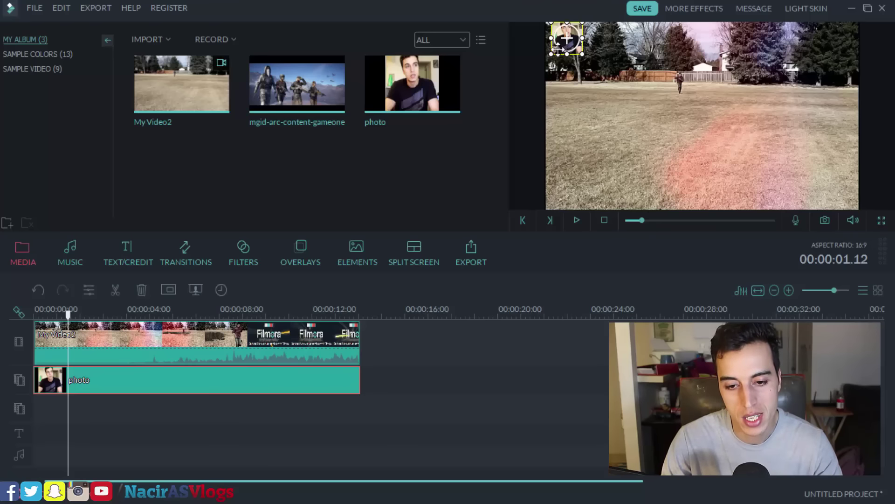
{"action": "left_click_drag", "start_coordinate": [557, 54], "coordinate": [557, 54]}
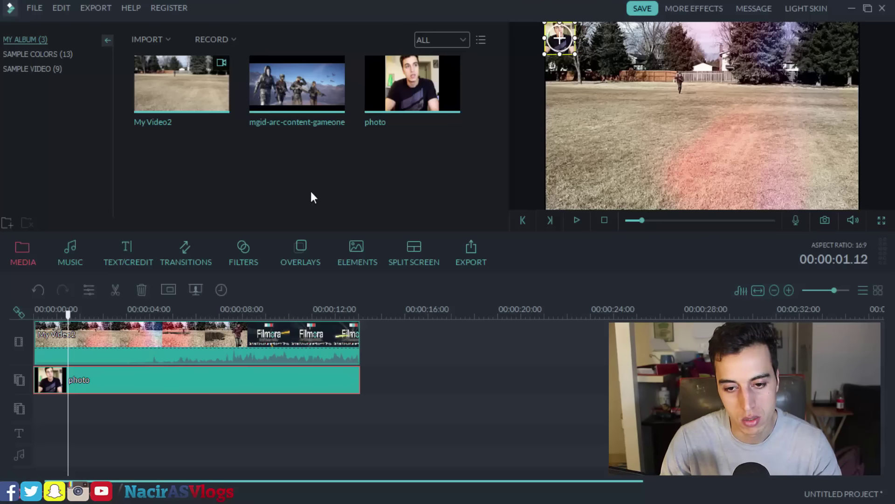
- Play the video to check the photo overlay, and delete both the photo and My Video2 clips from the timeline
{"action": "key", "text": "space"}
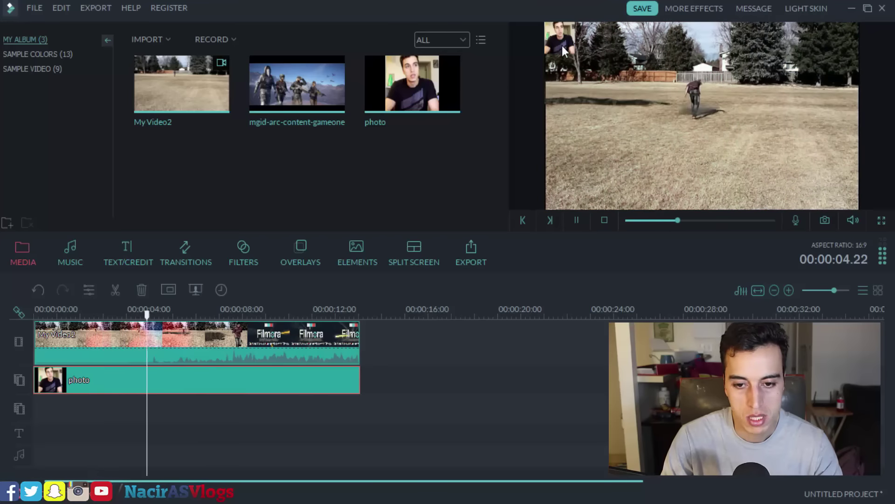
{"action": "key", "text": "space"}
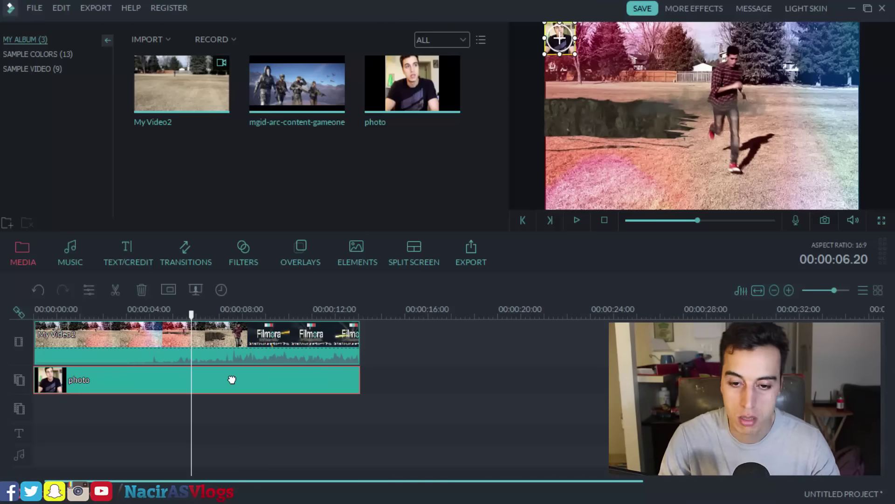
{"action": "key", "text": "Delete"}
{"action": "left_click", "coordinate": [224, 344]}
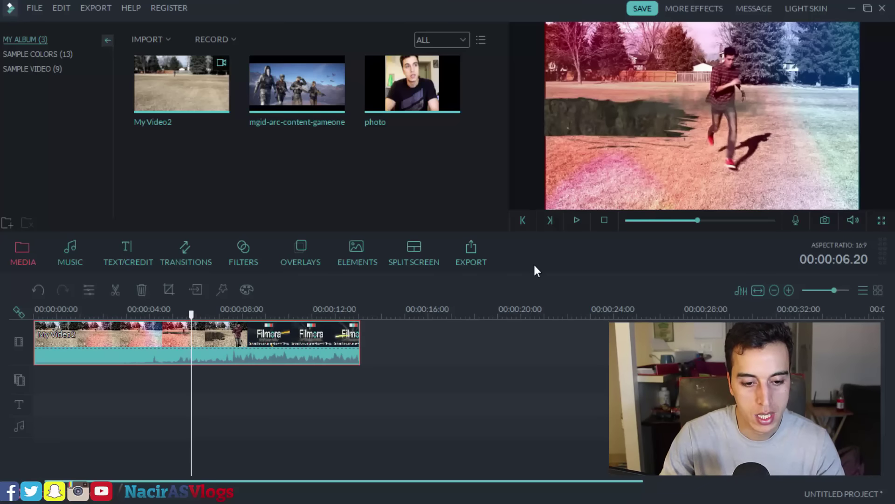
{"action": "key", "text": "Delete"}
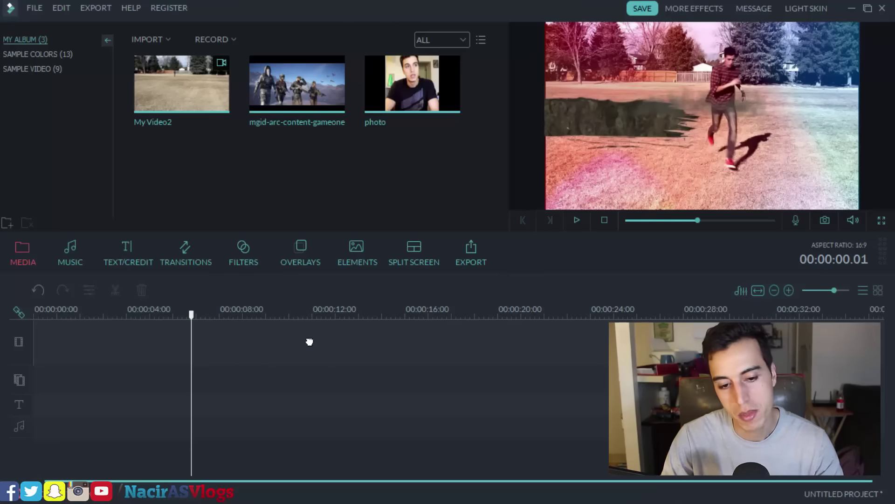
- Add the diagonal two-screen split layout, 2 Screen D, to the timeline
{"action": "left_click", "coordinate": [413, 255]}
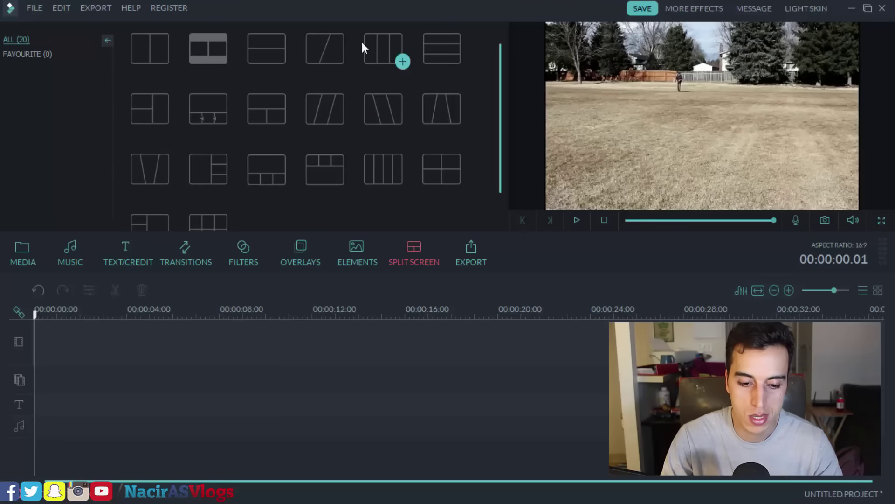
{"action": "left_click", "coordinate": [329, 47]}
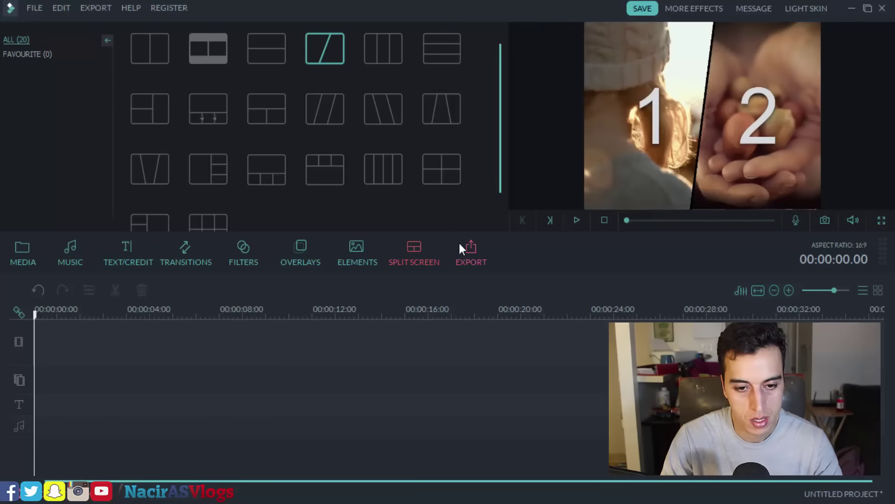
{"action": "mouse_move", "coordinate": [308, 47]}
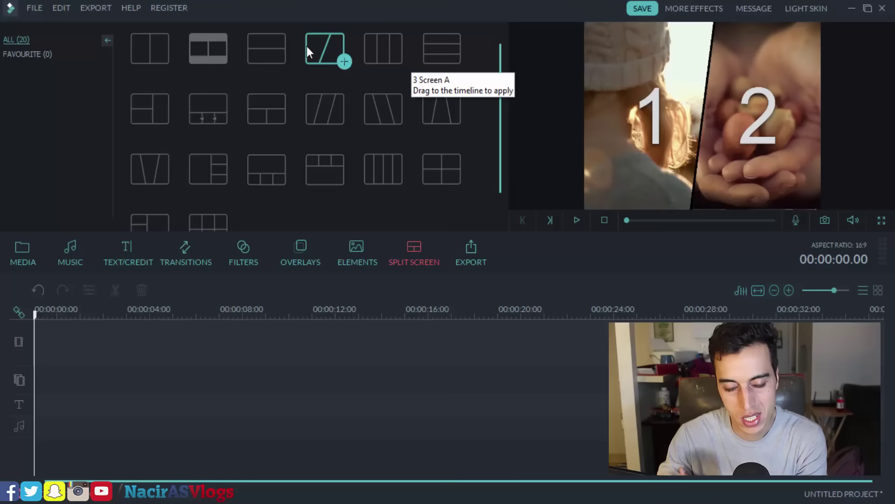
{"action": "left_click", "coordinate": [344, 62]}
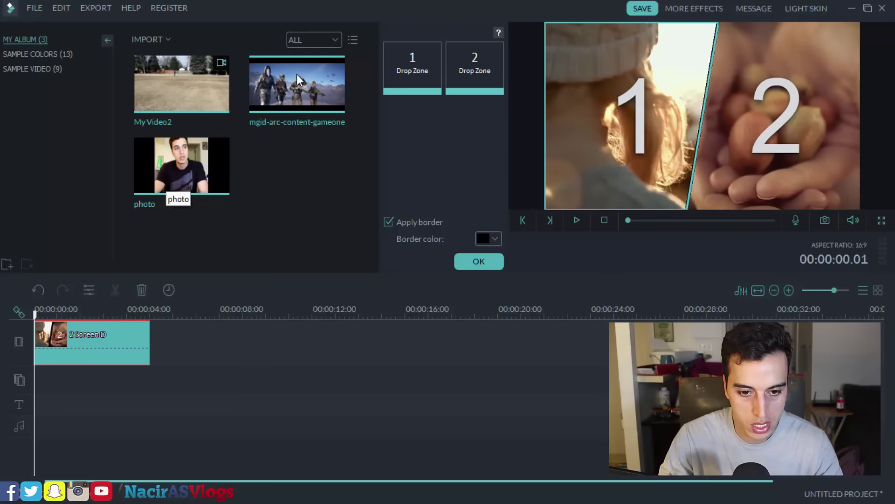
- Fill drop zone 1 with the mgid-arc-content-gameone image and drop zone 2 with the photo, repositioning each to frame its subjects
{"action": "left_click_drag", "start_coordinate": [290, 79], "coordinate": [415, 63]}
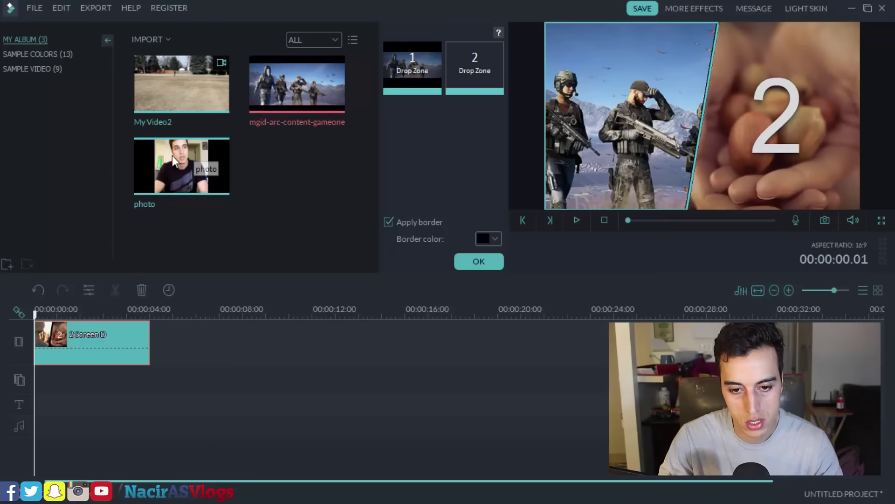
{"action": "left_click_drag", "start_coordinate": [436, 93], "coordinate": [473, 64]}
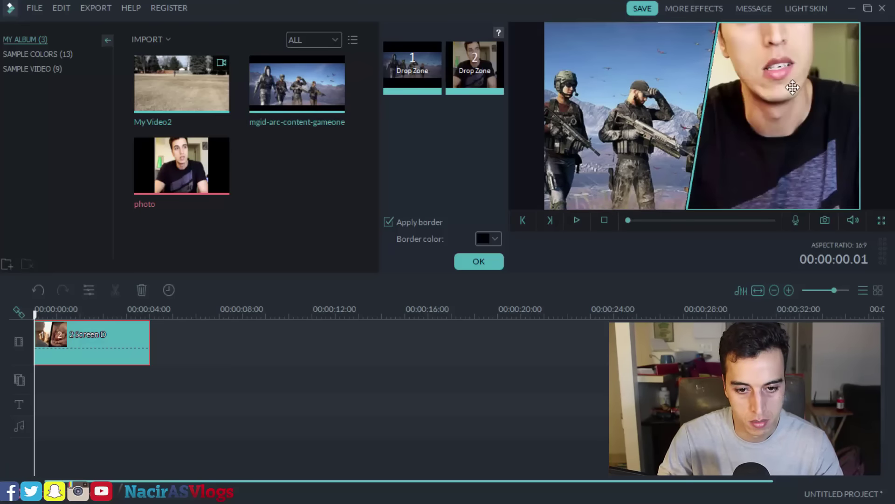
{"action": "left_click_drag", "start_coordinate": [795, 84], "coordinate": [814, 202]}
{"action": "left_click_drag", "start_coordinate": [800, 137], "coordinate": [799, 160]}
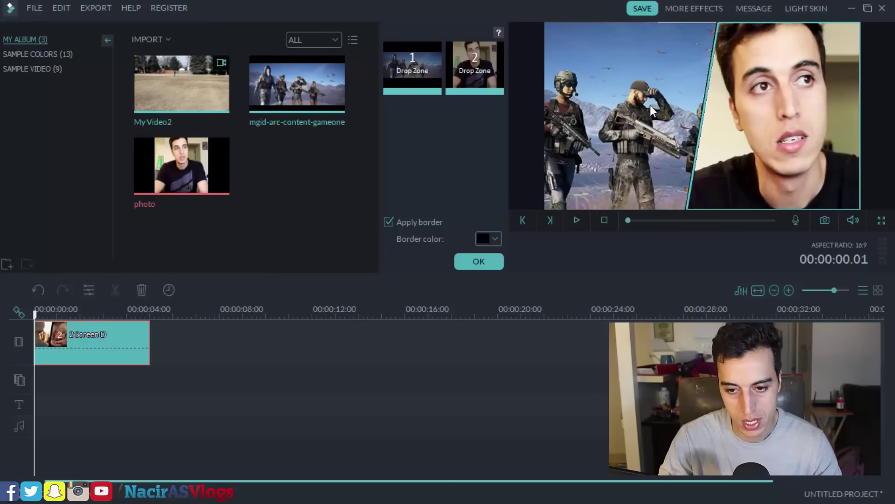
{"action": "left_click", "coordinate": [613, 103]}
{"action": "left_click_drag", "start_coordinate": [598, 103], "coordinate": [602, 75]}
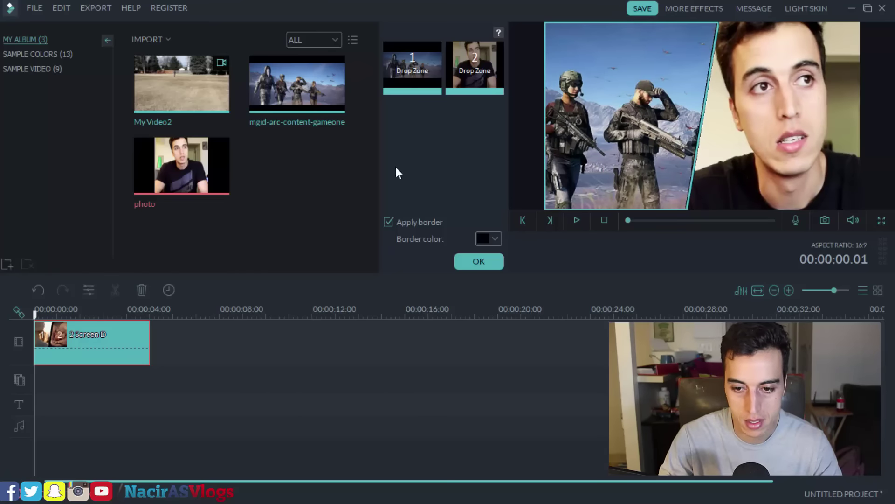
- Accept the split-screen settings and play the clip to check the result
{"action": "left_click", "coordinate": [478, 262]}
{"action": "key", "text": "space"}
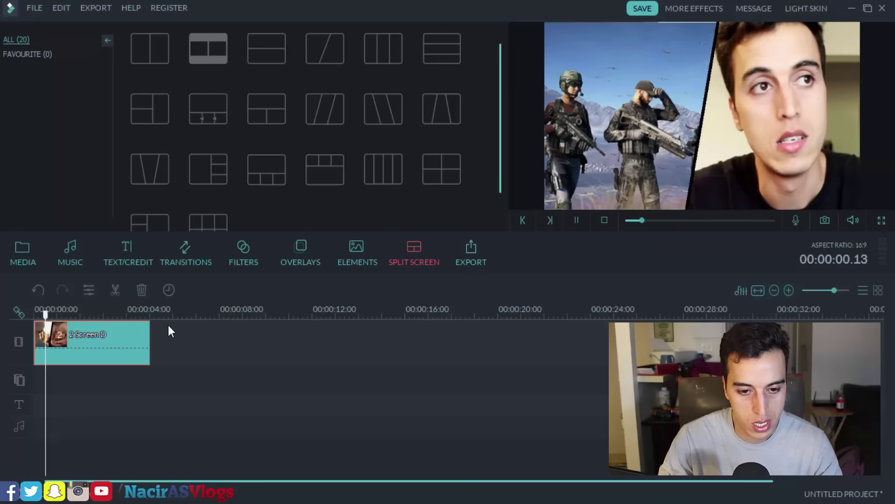
{"action": "key", "text": "space"}
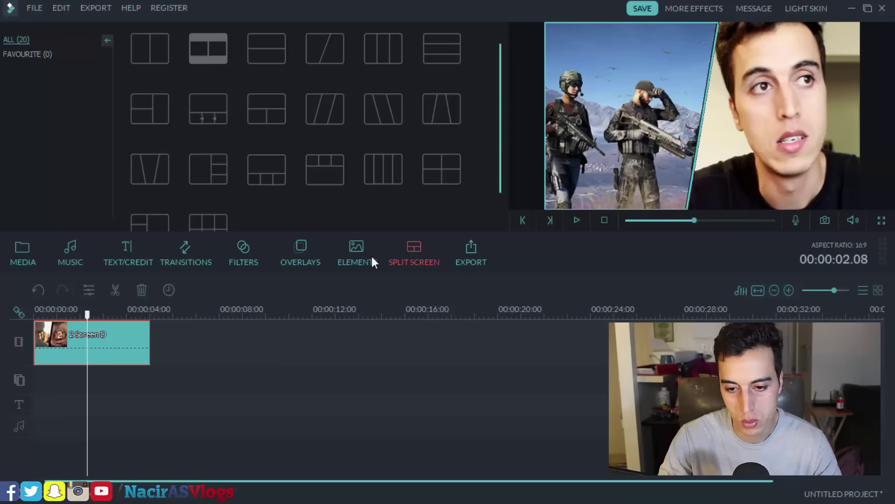
- Add the Love 7 element over the split-screen clip at 00:00:02.08 and play its animation
{"action": "left_click", "coordinate": [348, 259]}
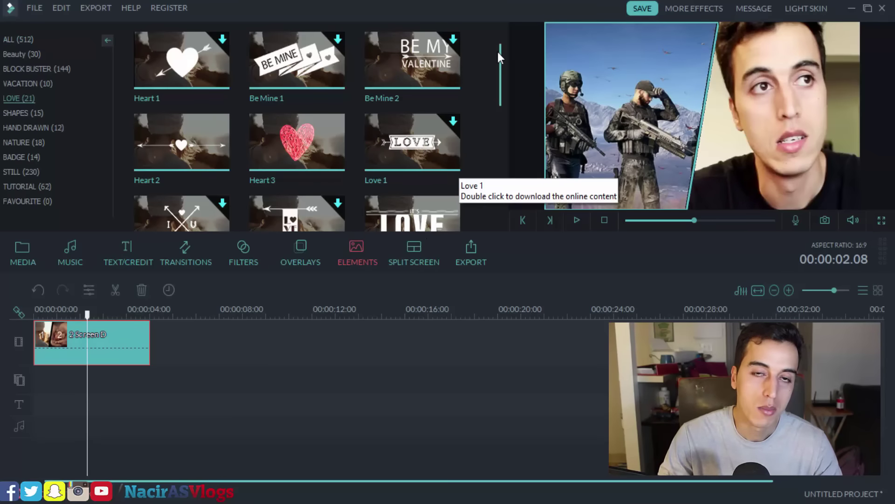
{"action": "left_click_drag", "start_coordinate": [501, 60], "coordinate": [499, 121]}
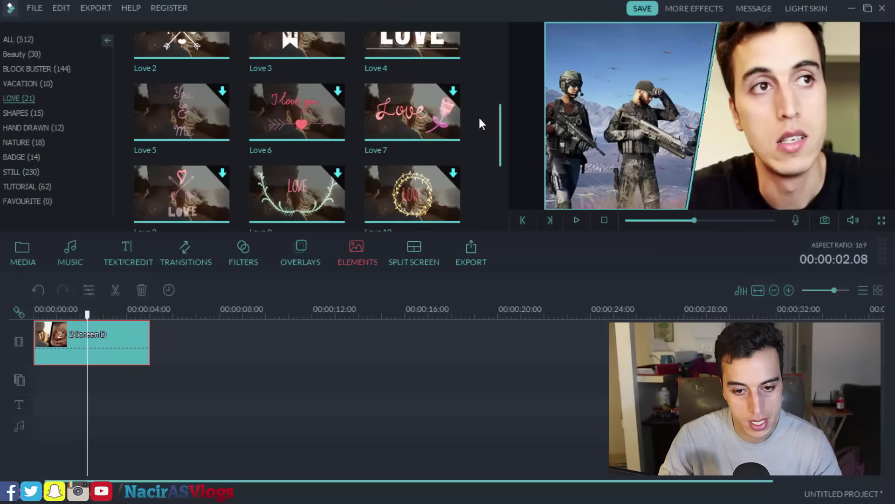
{"action": "left_click", "coordinate": [407, 114]}
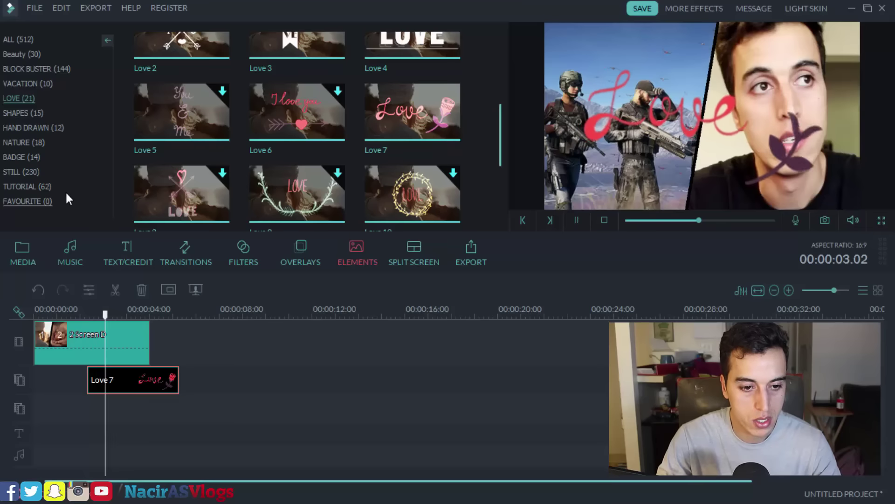
{"action": "key", "text": "space"}
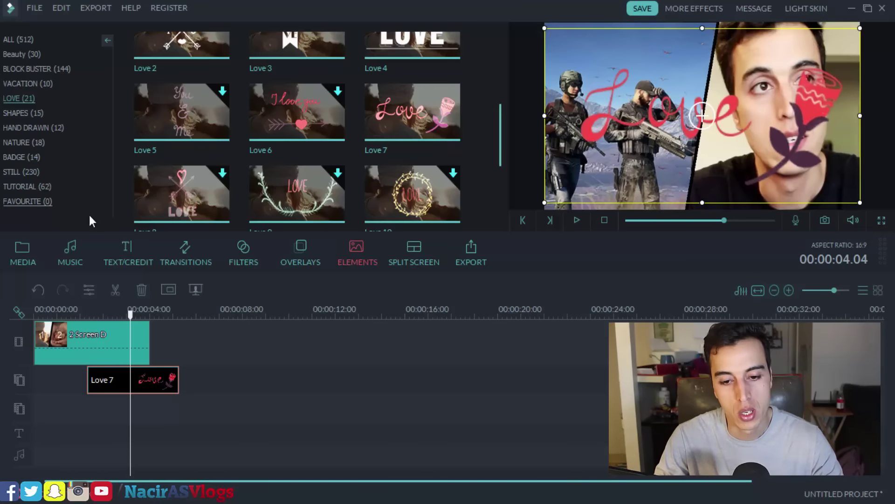
- Delete the Love 7 element from the timeline and browse the Block Buster and Beauty element categories
{"action": "key", "text": "Delete"}
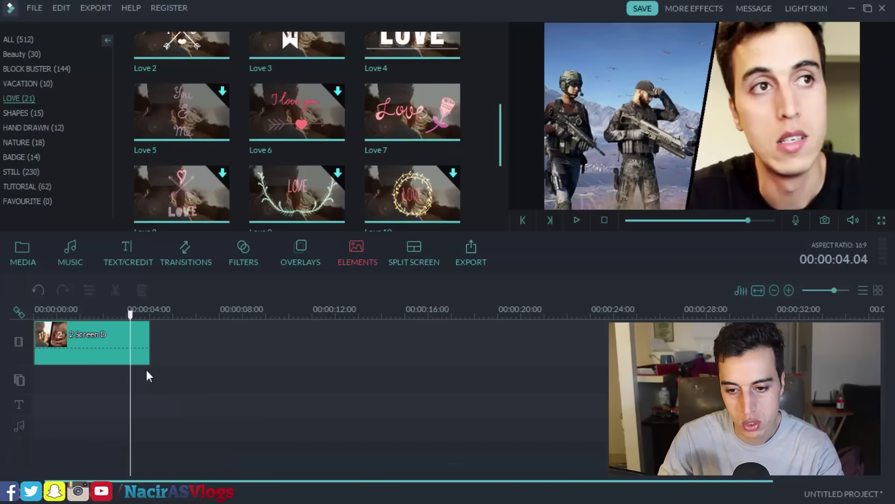
{"action": "left_click", "coordinate": [131, 346]}
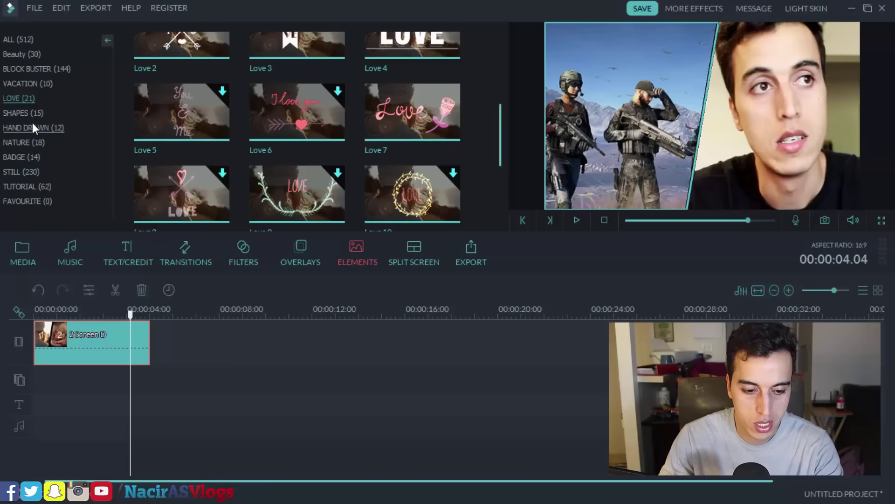
{"action": "left_click", "coordinate": [17, 70]}
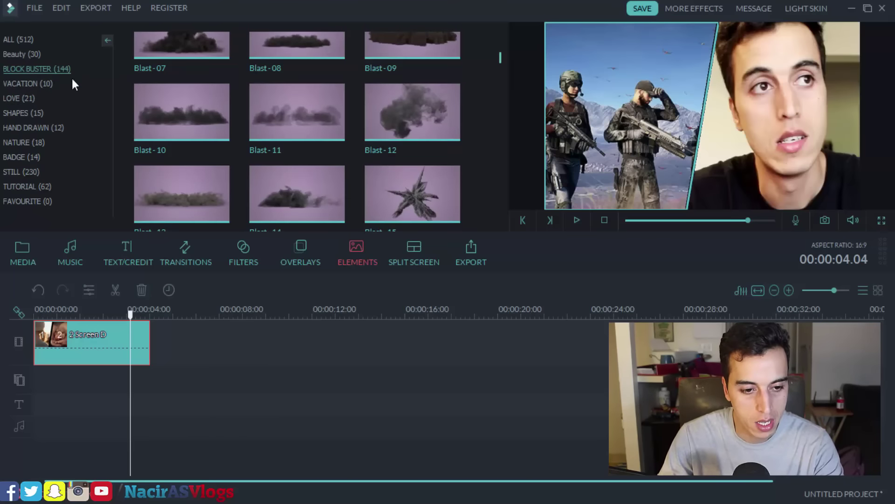
{"action": "left_click", "coordinate": [22, 56]}
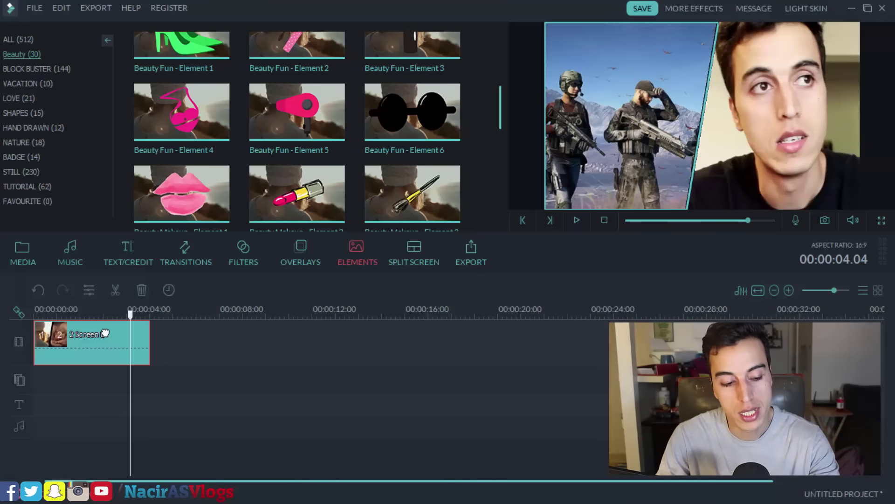
- Delete the split-screen clip and place My Video2 from the media album at the start of the video track
{"action": "key", "text": "Delete"}
{"action": "left_click", "coordinate": [19, 252]}
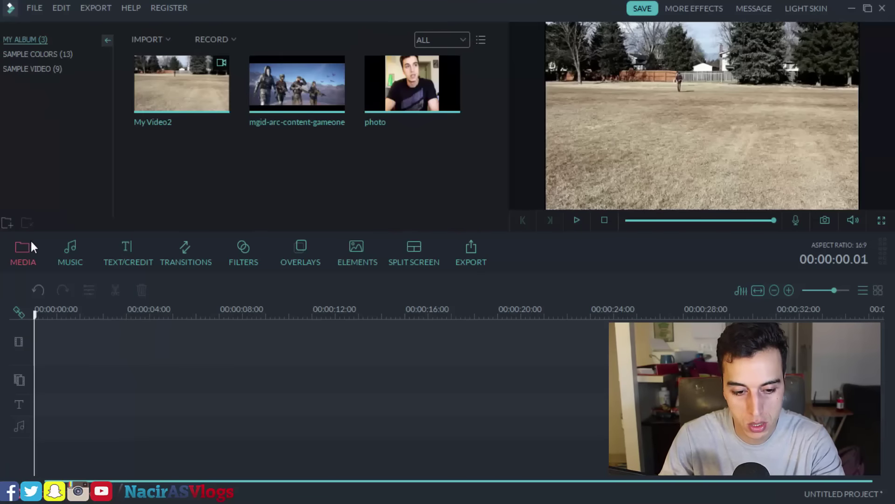
{"action": "left_click_drag", "start_coordinate": [199, 93], "coordinate": [52, 340]}
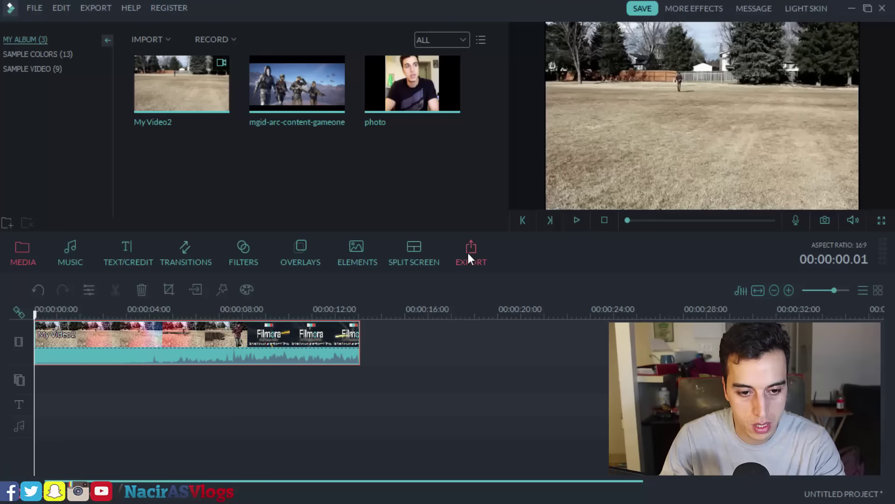
- View the export output settings for the MP4 format and close them without exporting
{"action": "left_click", "coordinate": [470, 249]}
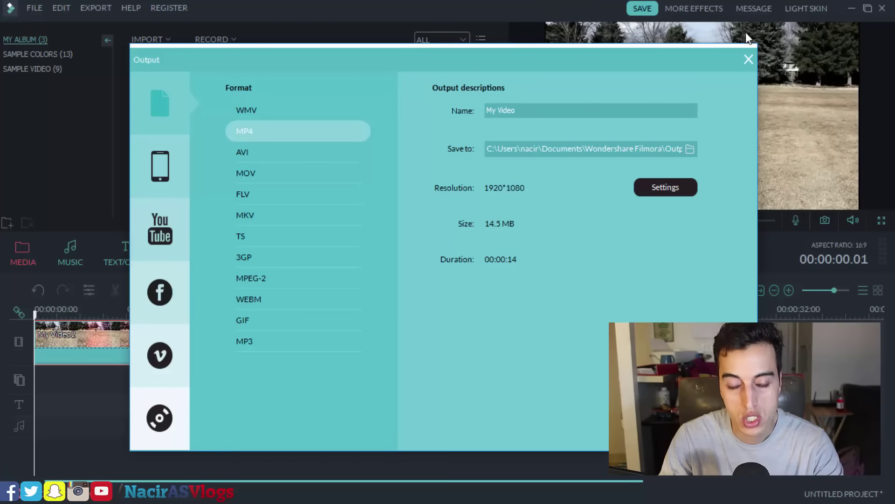
{"action": "left_click", "coordinate": [749, 59]}
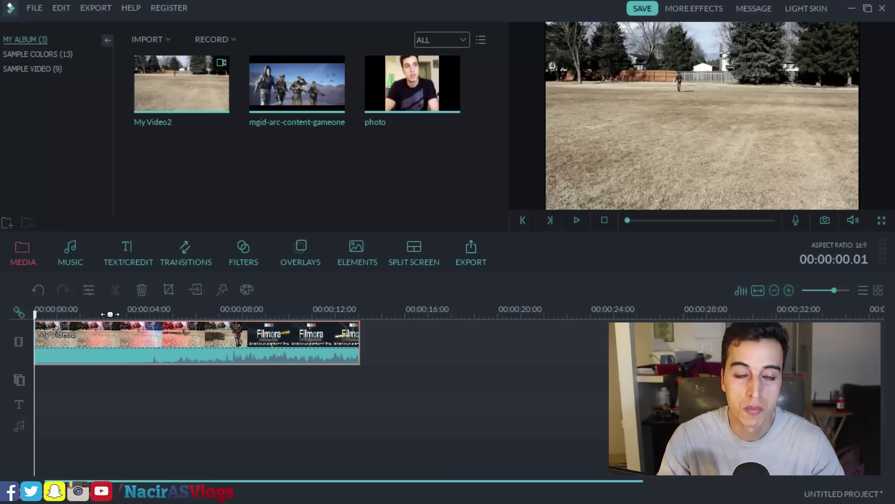
- Scrub My Video2 from the start to 00:00:02.22 and play on to about 00:00:05.08 to review its effects
{"action": "left_click", "coordinate": [29, 313]}
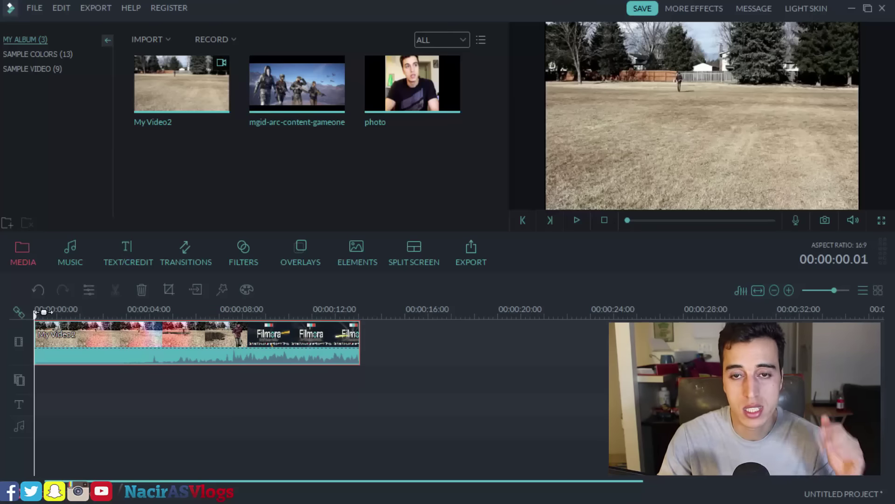
{"action": "left_click", "coordinate": [43, 312]}
{"action": "left_click_drag", "start_coordinate": [42, 312], "coordinate": [63, 312]}
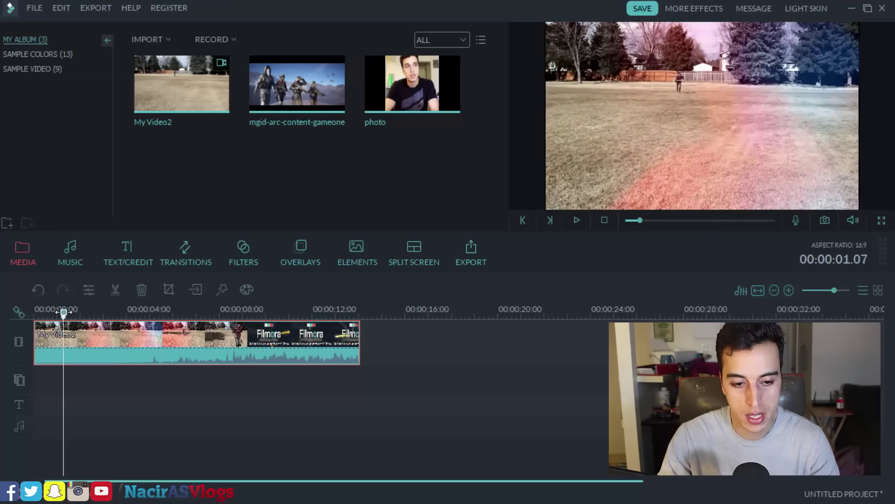
{"action": "left_click_drag", "start_coordinate": [63, 312], "coordinate": [101, 314]}
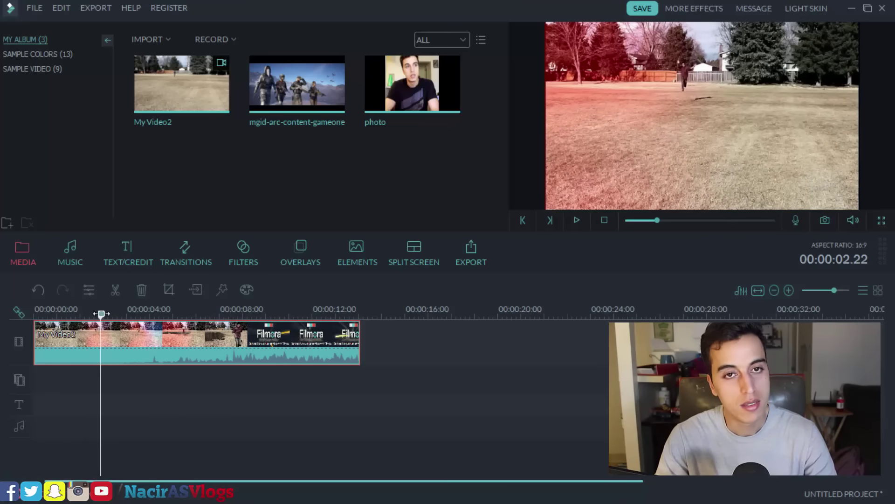
{"action": "key", "text": "space"}
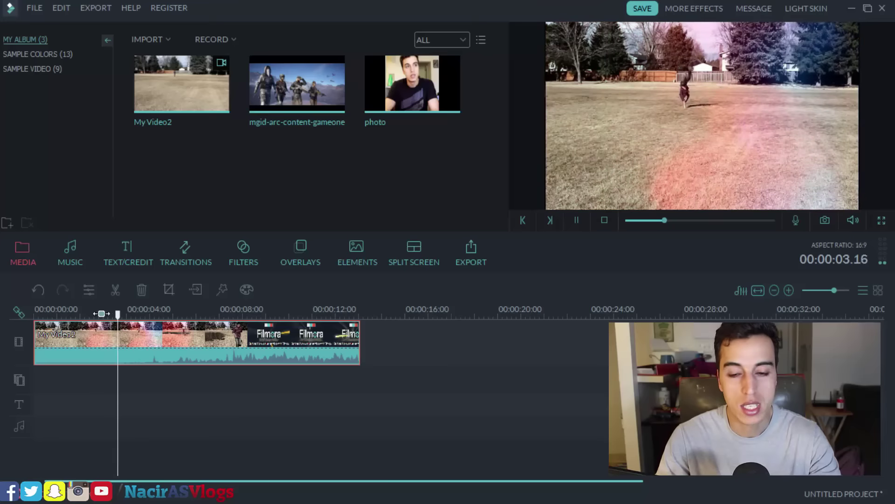
{"action": "key", "text": "space"}
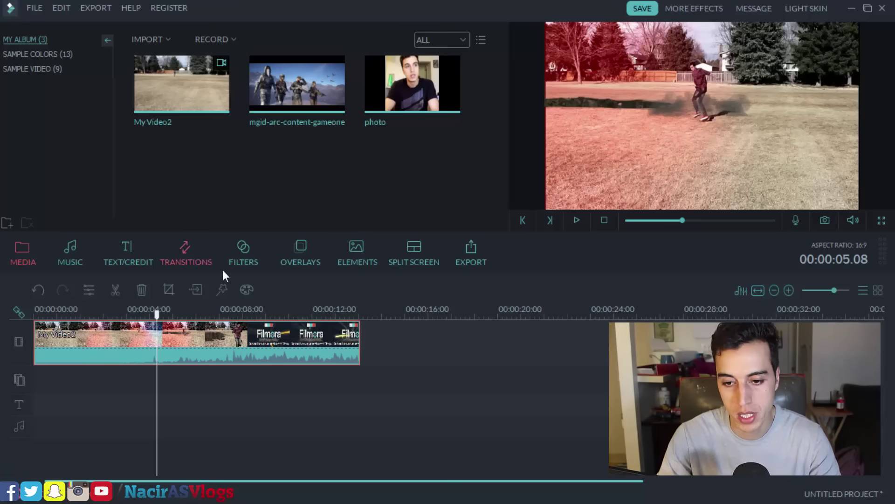
- Examine the My Video2 frames at 00:00:06.07 and 00:00:08.05, and return the playhead to 00:00:01.20
{"action": "left_click", "coordinate": [179, 314]}
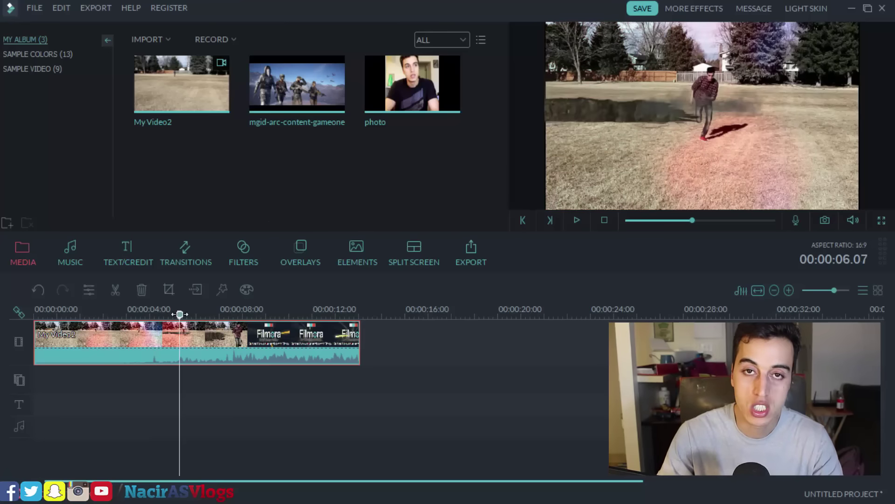
{"action": "left_click", "coordinate": [197, 314]}
{"action": "left_click", "coordinate": [223, 312]}
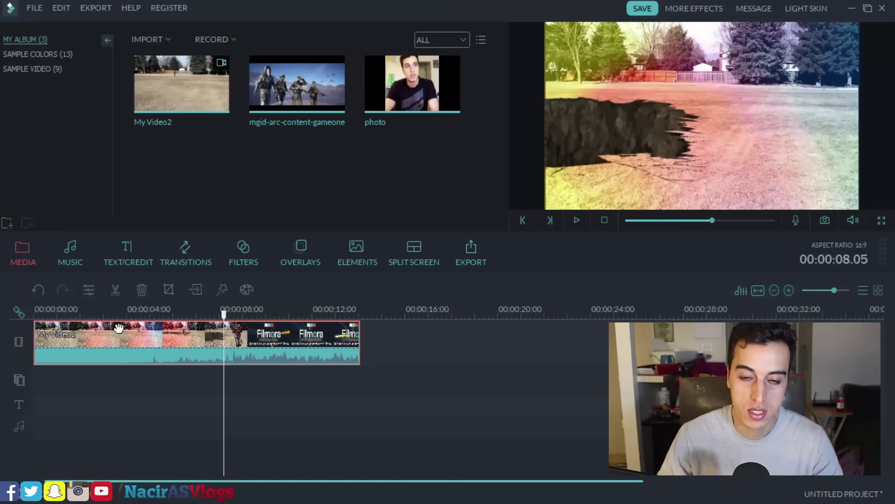
{"action": "left_click", "coordinate": [75, 310]}
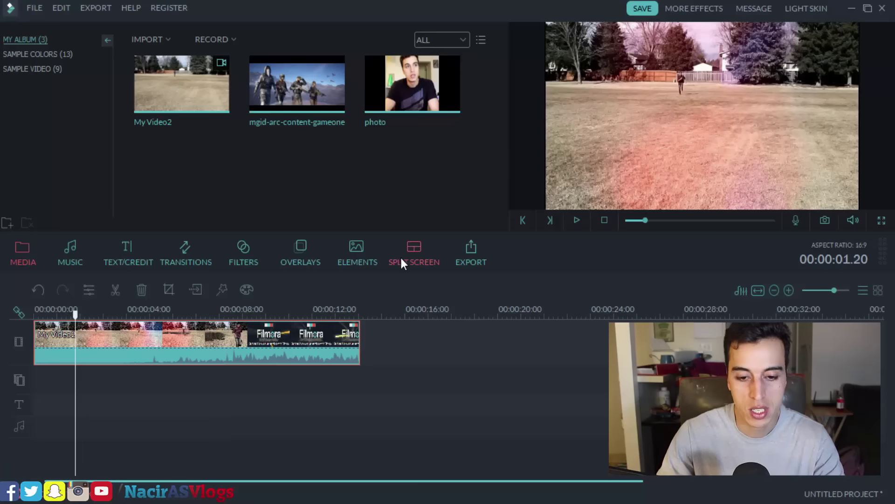
- Look over the element categories, deselect the My Video2 clip and return to the media album
{"action": "left_click", "coordinate": [369, 253]}
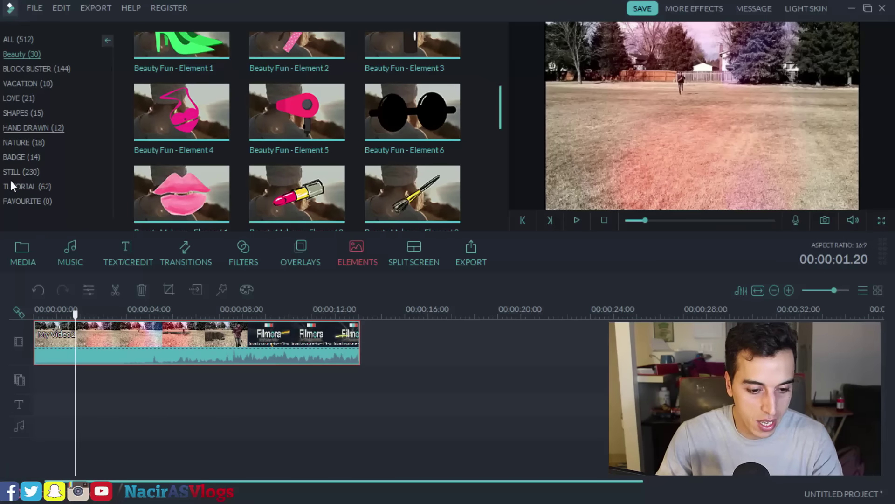
{"action": "left_click", "coordinate": [92, 381]}
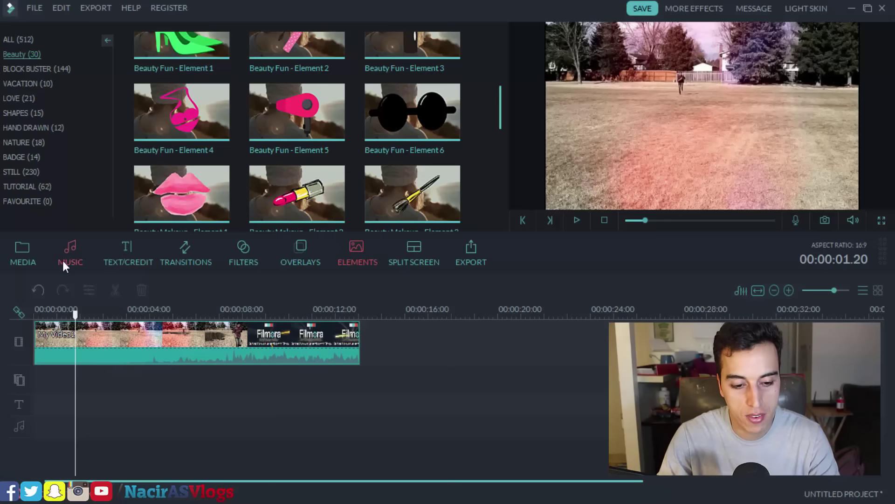
{"action": "left_click", "coordinate": [20, 261]}
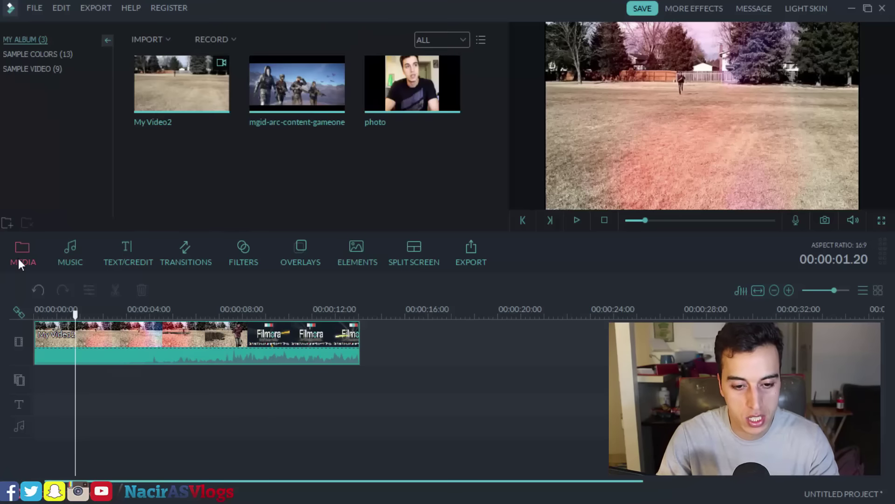